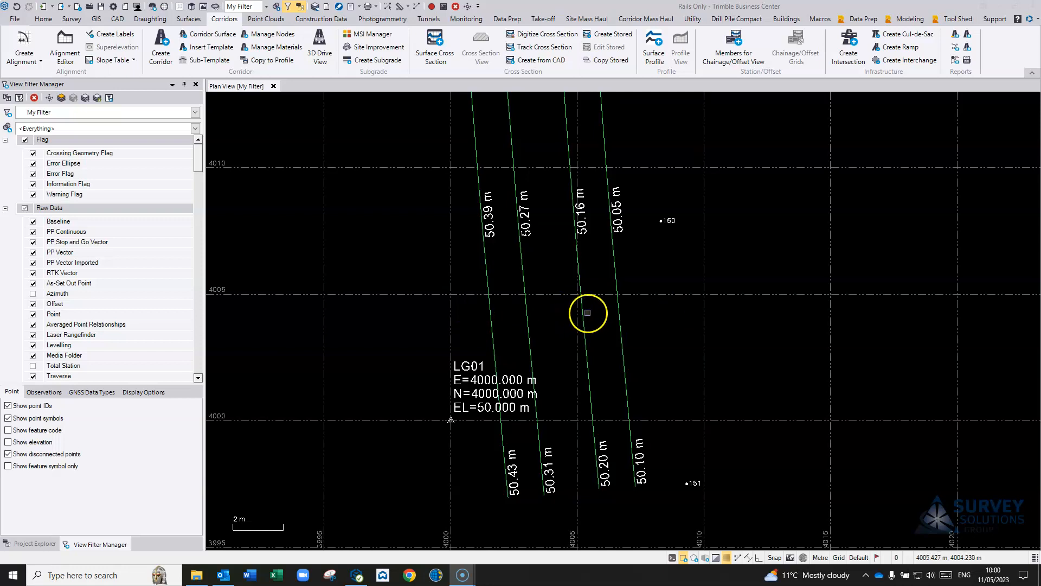
# Examine the four rail lines and their elevation labels around point LG01 in the plan view
pyautogui.moveTo(428, 318); pyautogui.dragTo(541, 286, button='middle')
pyautogui.scroll(4, 558, 314)
pyautogui.scroll(-5, 559, 303)
pyautogui.moveTo(603, 333); pyautogui.dragTo(570, 320, button='middle')
pyautogui.scroll(-1, 557, 312)
pyautogui.scroll(2, 542, 276)
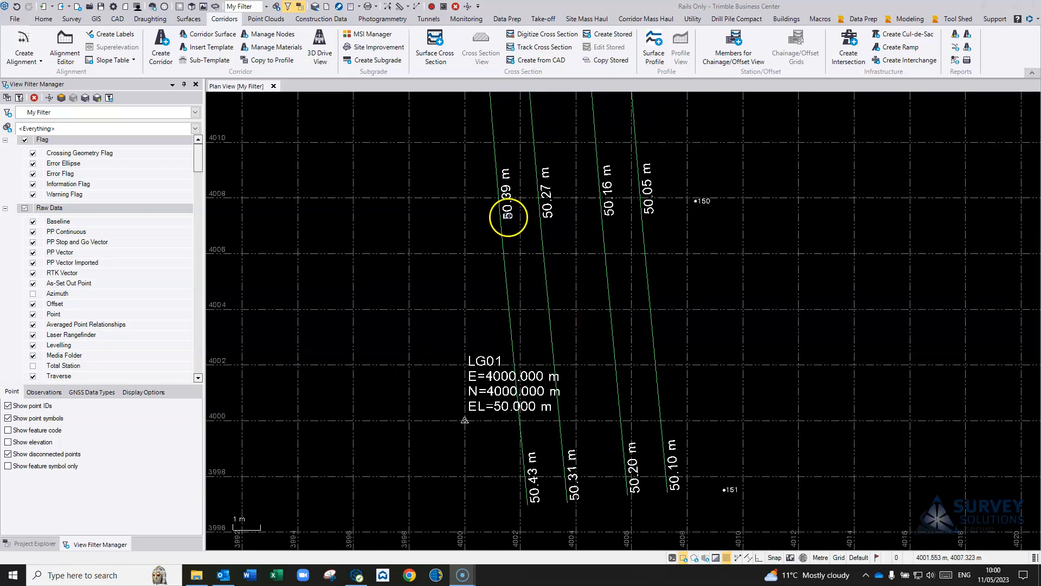
pyautogui.scroll(-4, 544, 391)
pyautogui.moveTo(591, 402); pyautogui.dragTo(551, 371, button='middle')
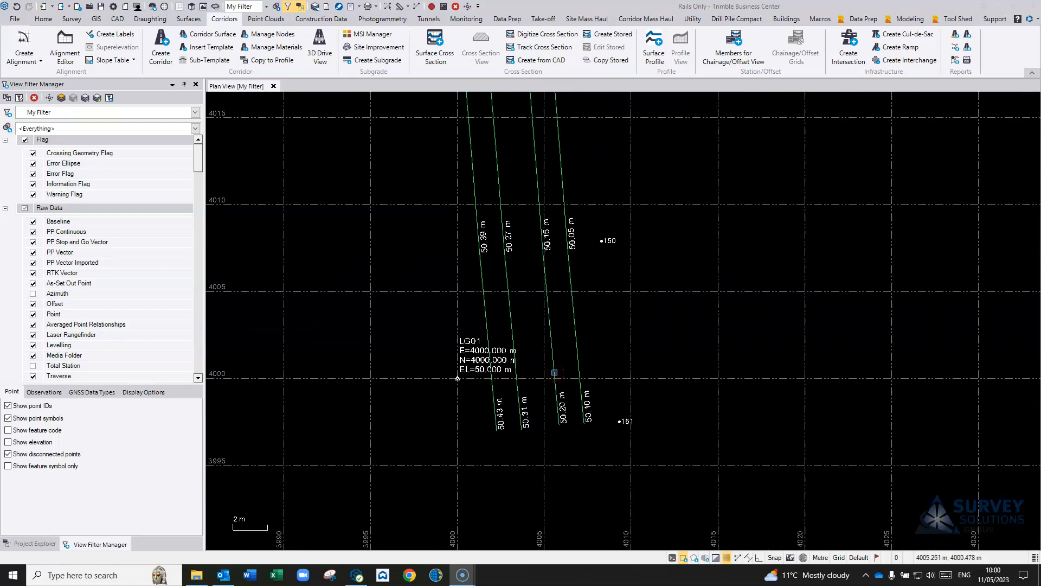
pyautogui.moveTo(580, 336); pyautogui.dragTo(573, 367, button='middle')
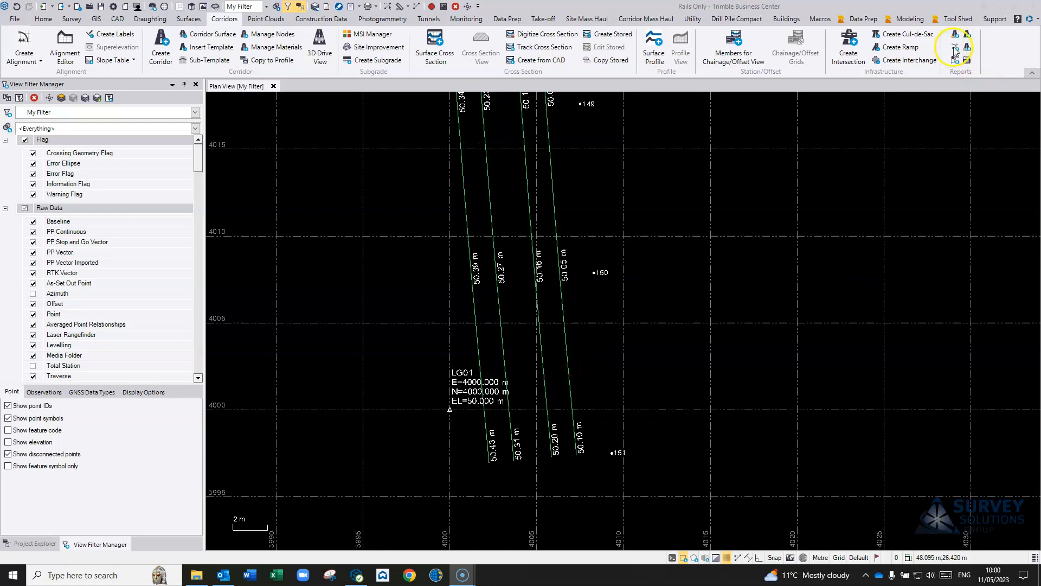
pyautogui.moveTo(551, 323); pyautogui.dragTo(550, 349, button='middle')
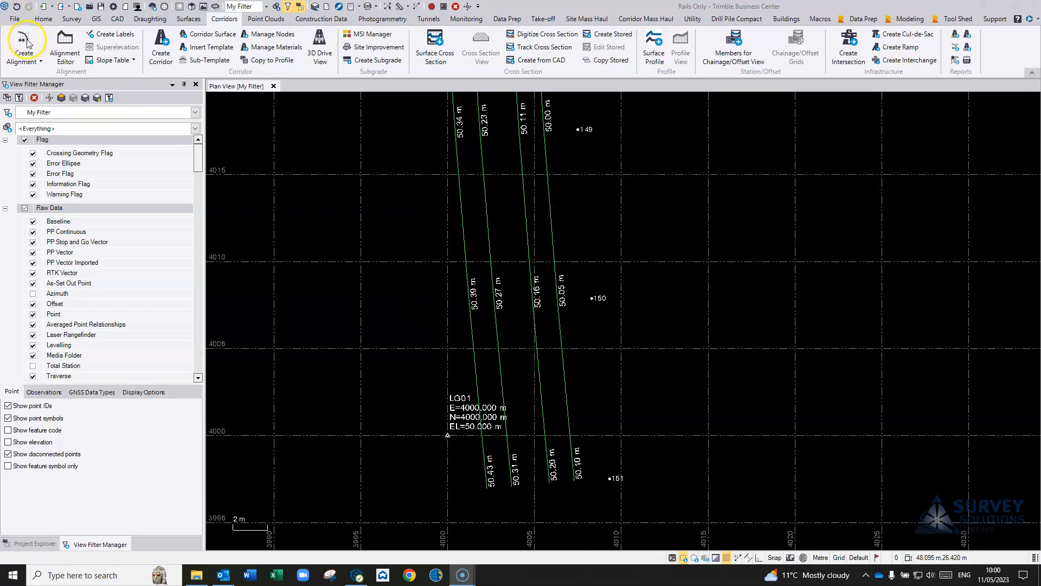
# Begin an alignment from the westernmost rail line, naming it Rail Left and placing it on the Alignments layer
pyautogui.click(473, 326)
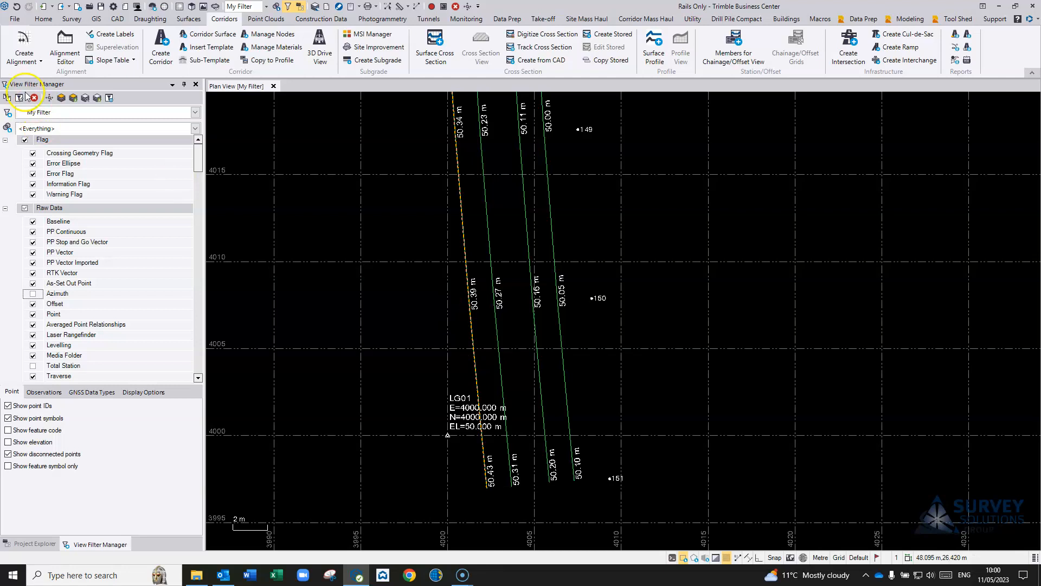
pyautogui.click(24, 42)
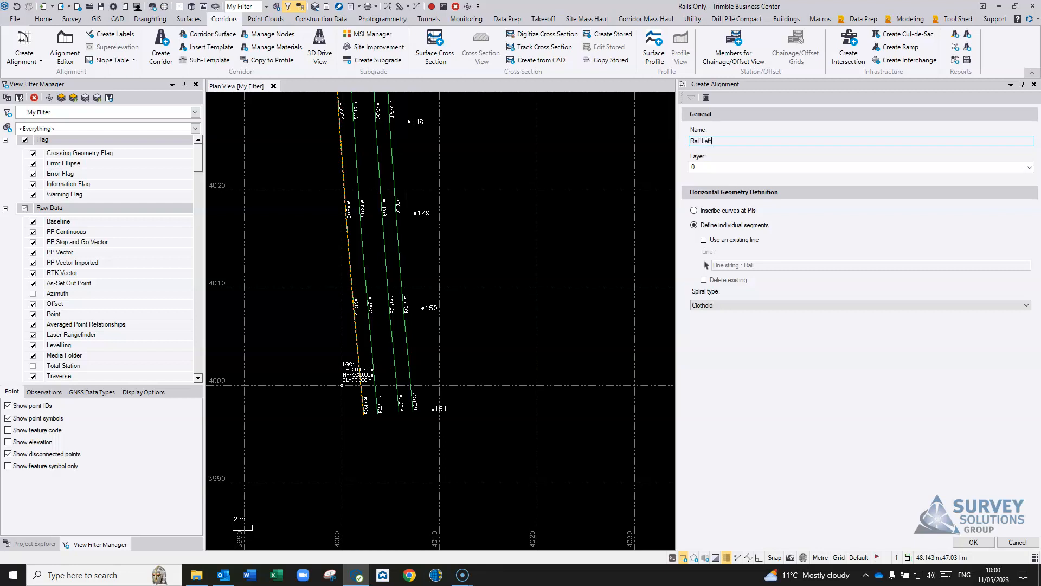
pyautogui.click(1027, 167)
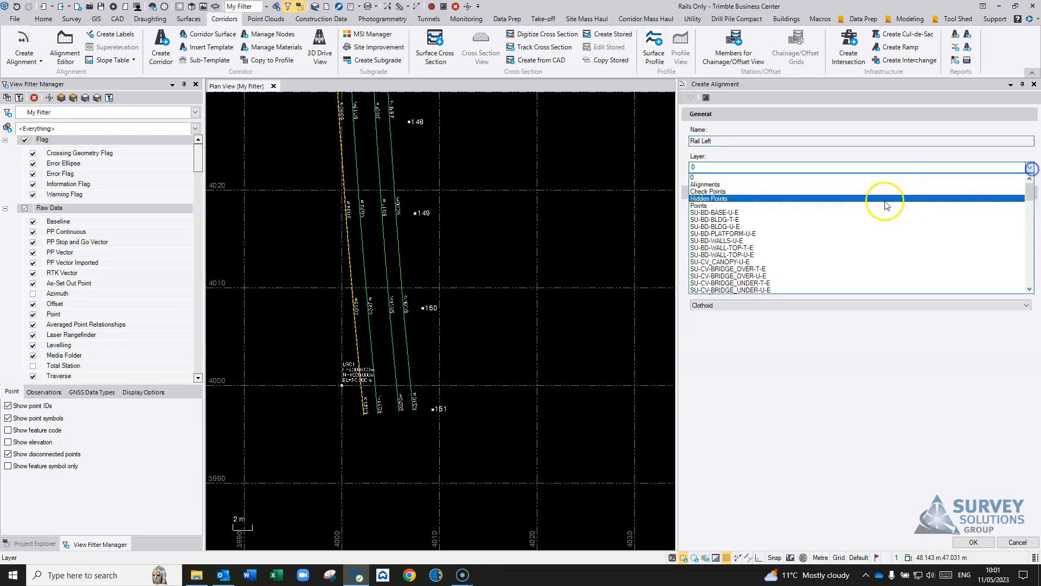
pyautogui.click(808, 185)
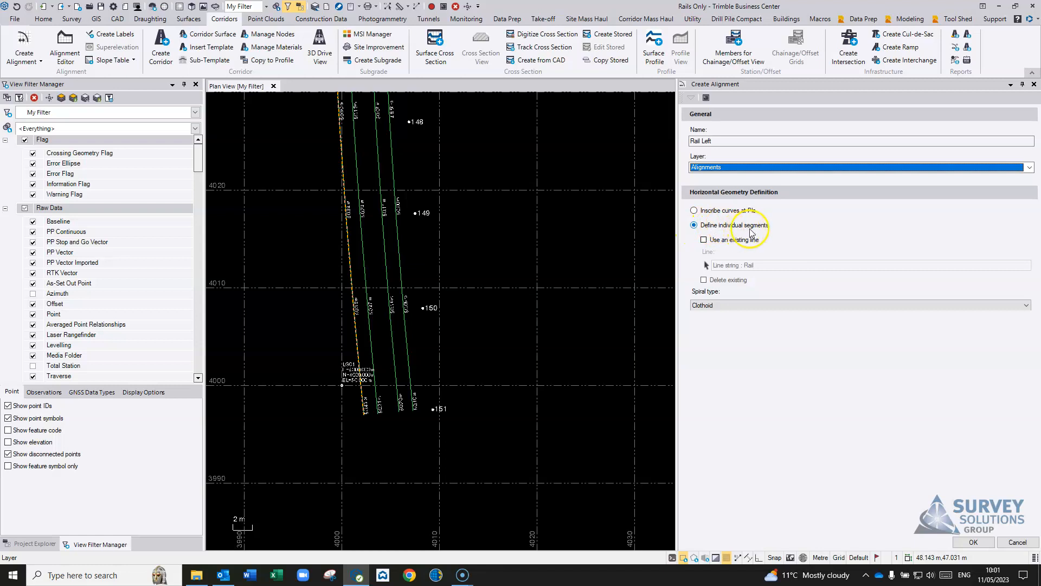
# Base the alignment on the existing Rail line string, create it and close its alignment editor
pyautogui.click(704, 240)
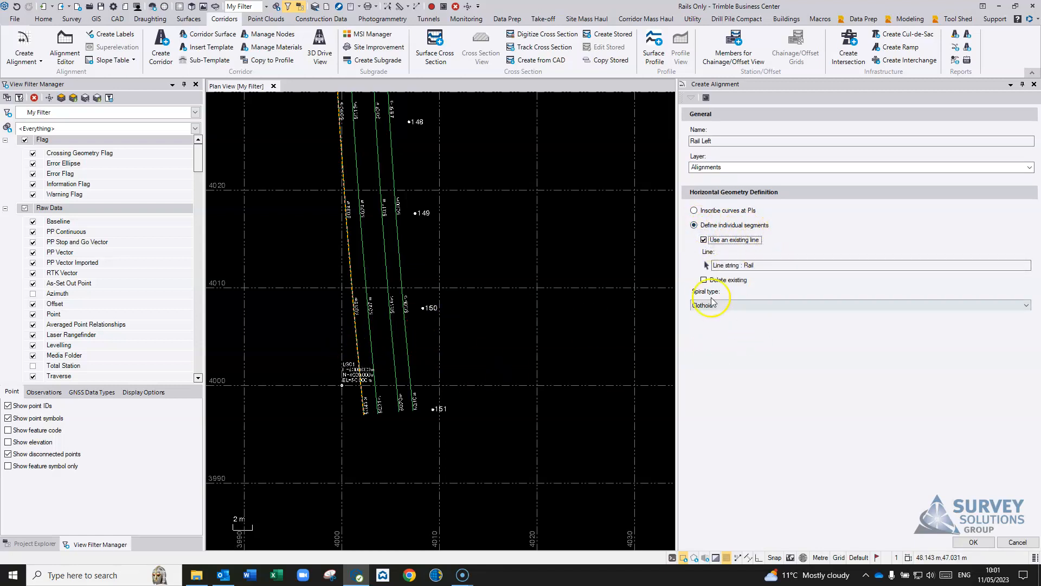
pyautogui.click(973, 542)
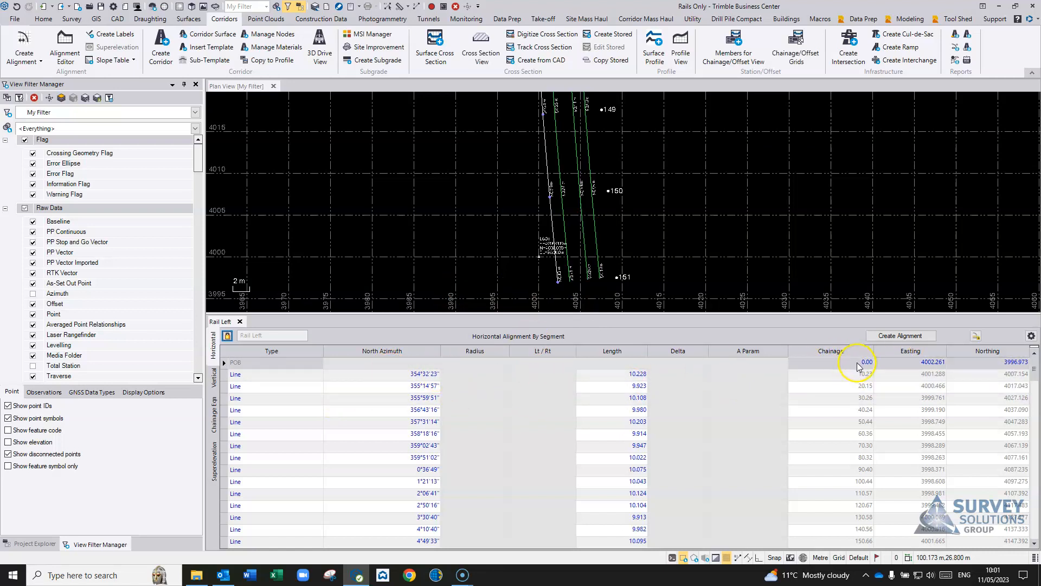
pyautogui.click(239, 321)
pyautogui.scroll(2, 633, 387)
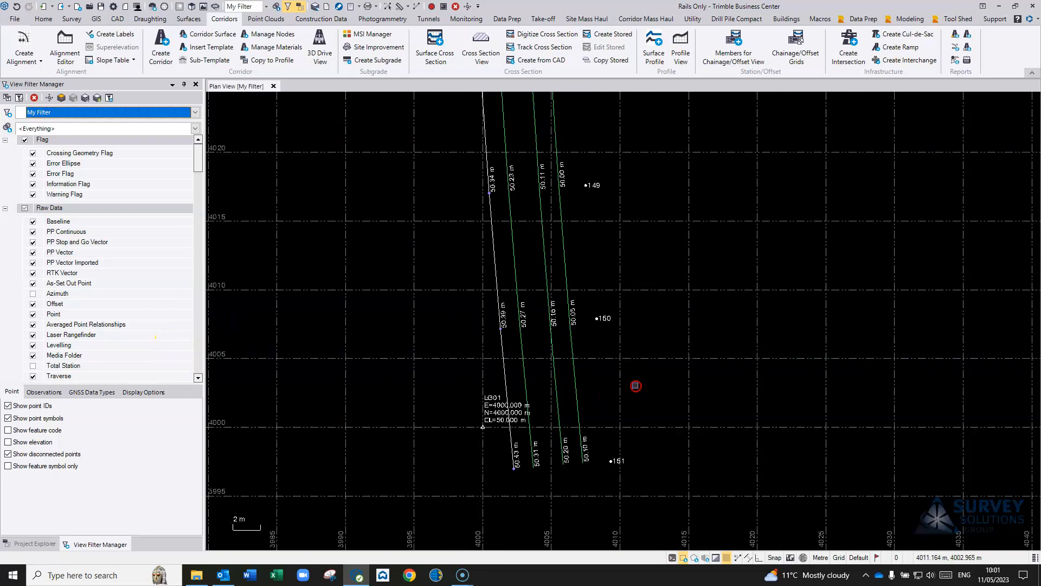
# Set up a Chainage Offset Elevation Report for the Rail Left alignment, covering chainage 0.00 to 821.15
pyautogui.click(956, 48)
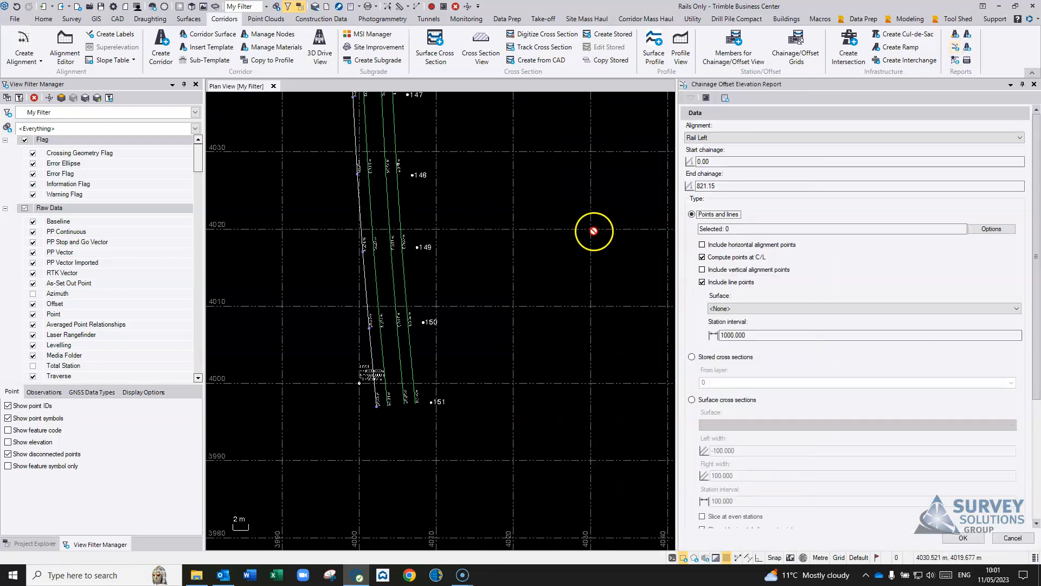
pyautogui.click(726, 138)
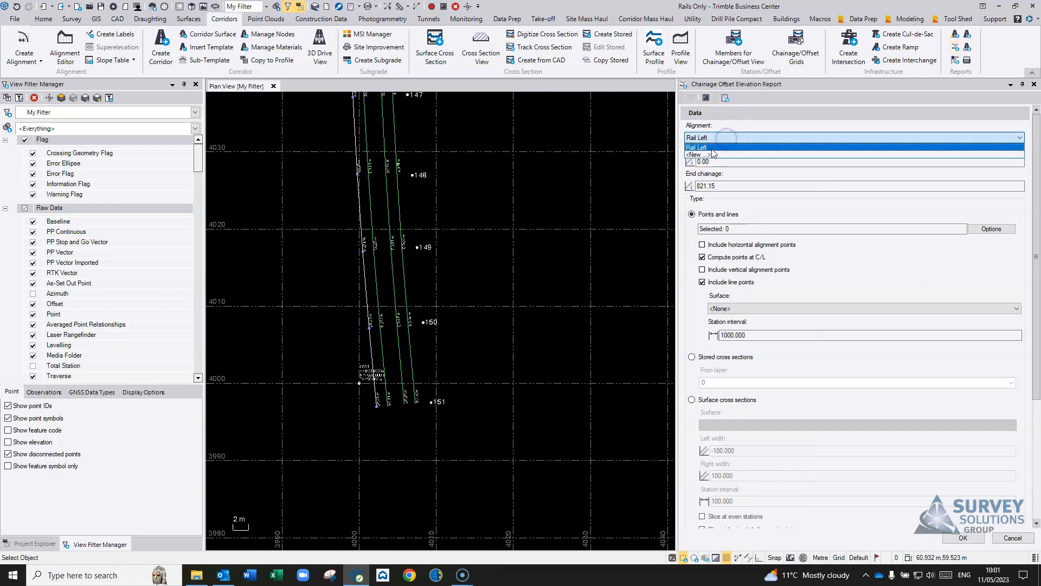
pyautogui.click(705, 147)
pyautogui.click(686, 161)
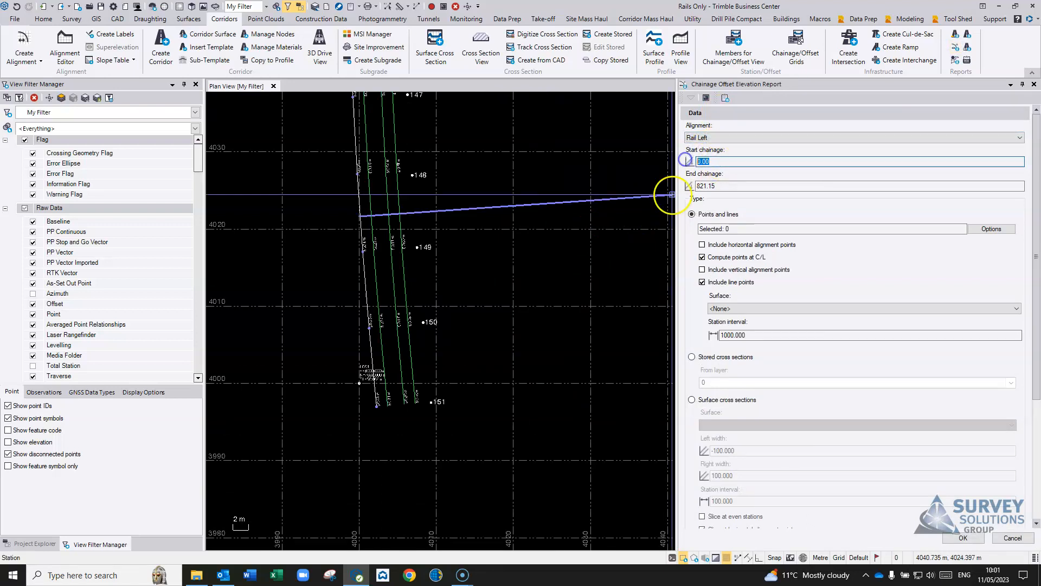
pyautogui.click(373, 407)
pyautogui.click(689, 185)
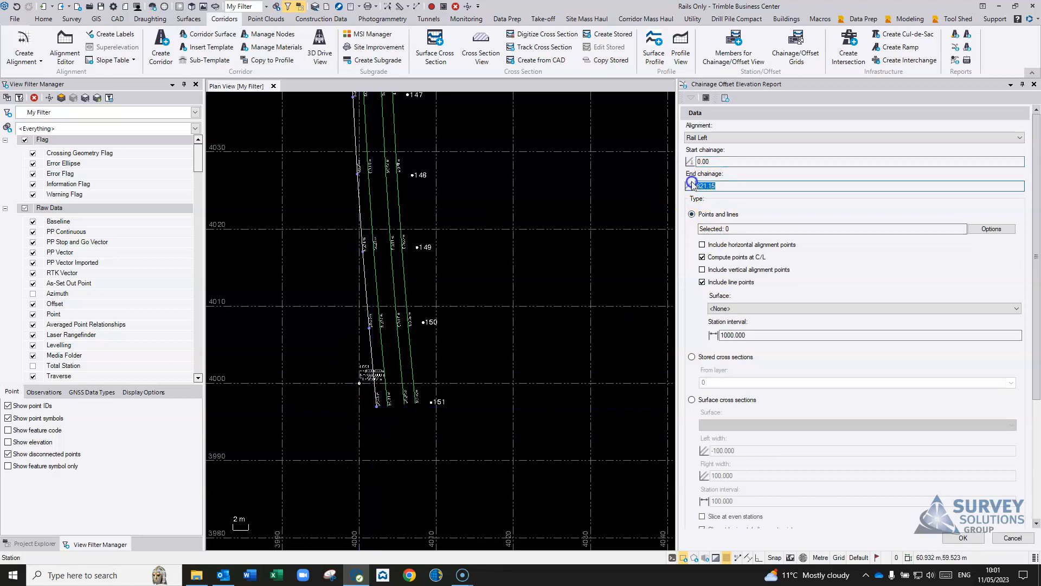
pyautogui.scroll(-8, 456, 244)
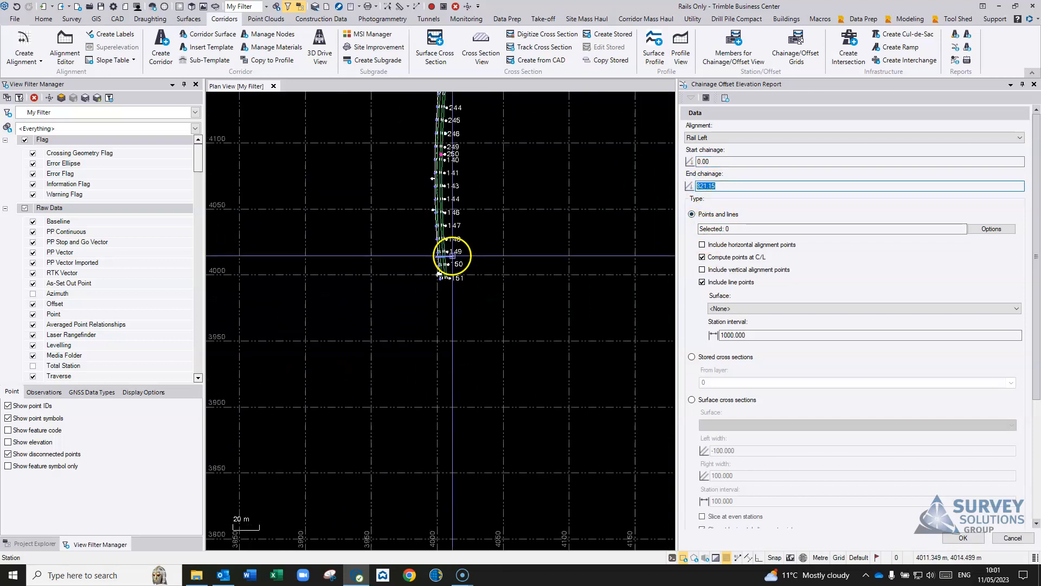
pyautogui.scroll(-5, 486, 362)
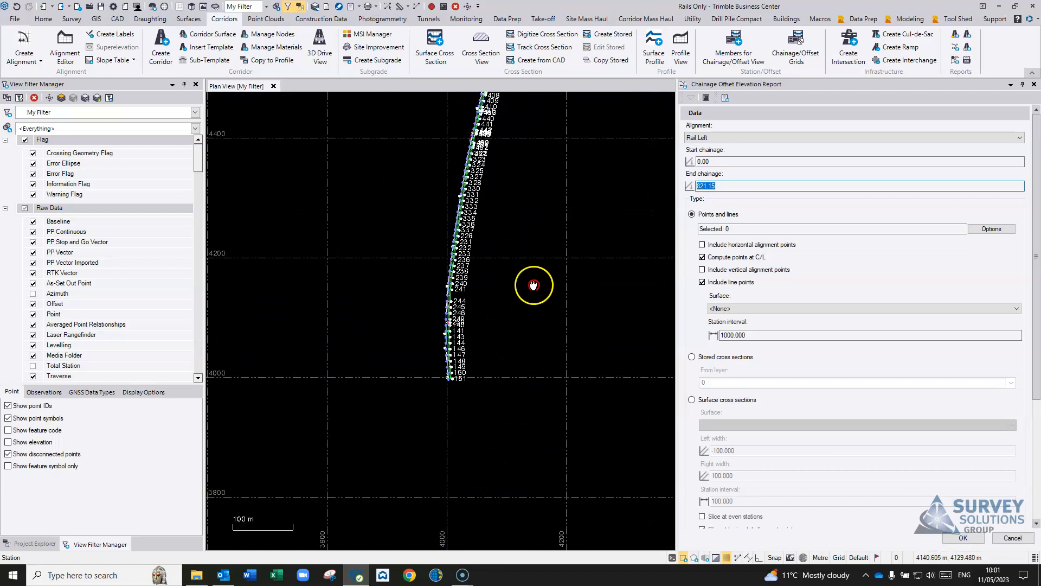
pyautogui.scroll(12, 494, 360)
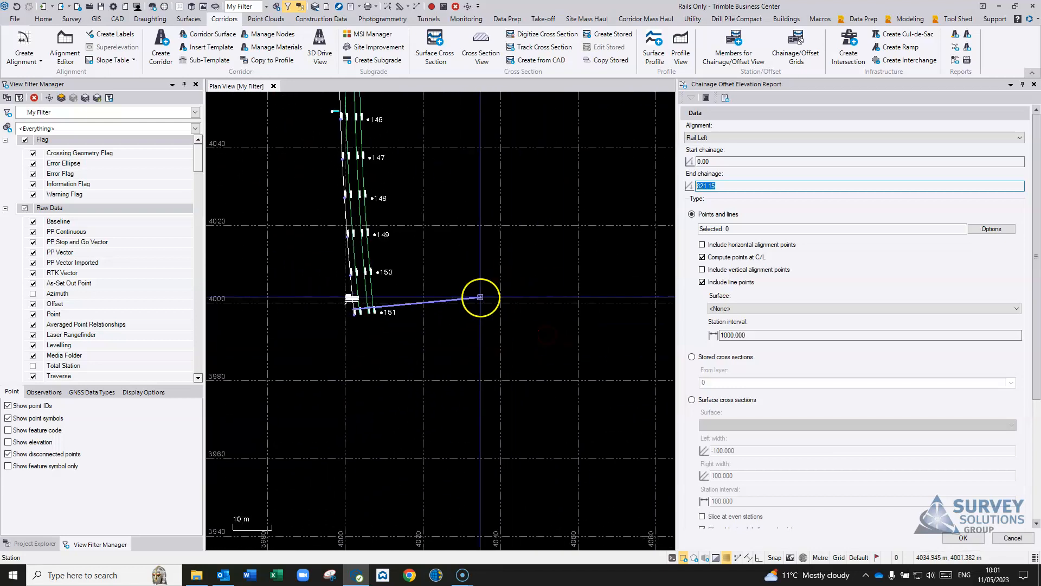
# Select the rail line adjacent to the alignment for the points and lines report, keeping the 1000.000 station interval
pyautogui.click(746, 229)
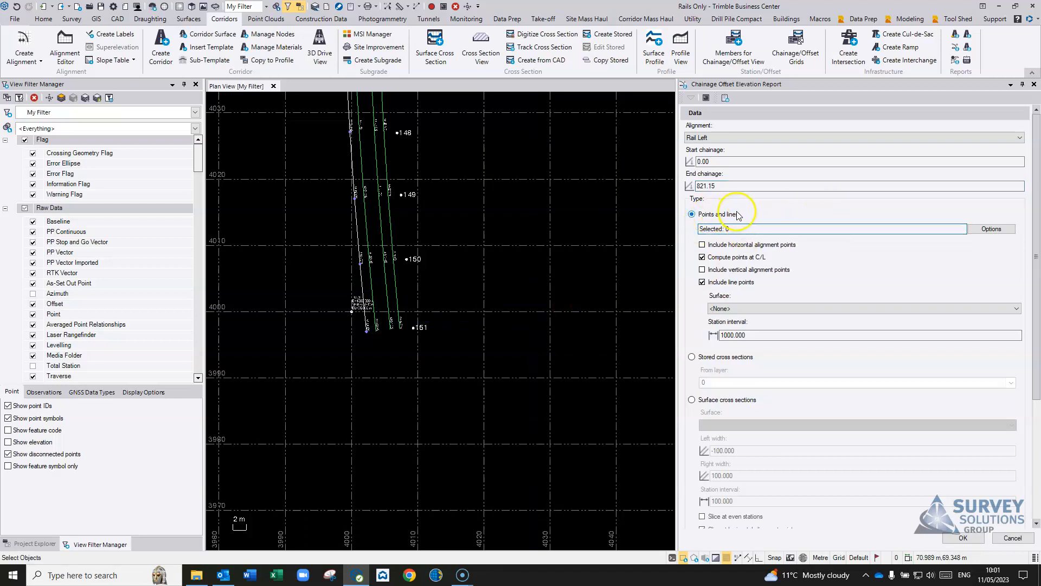
pyautogui.scroll(2, 427, 314)
pyautogui.moveTo(429, 315); pyautogui.dragTo(504, 302, button='middle')
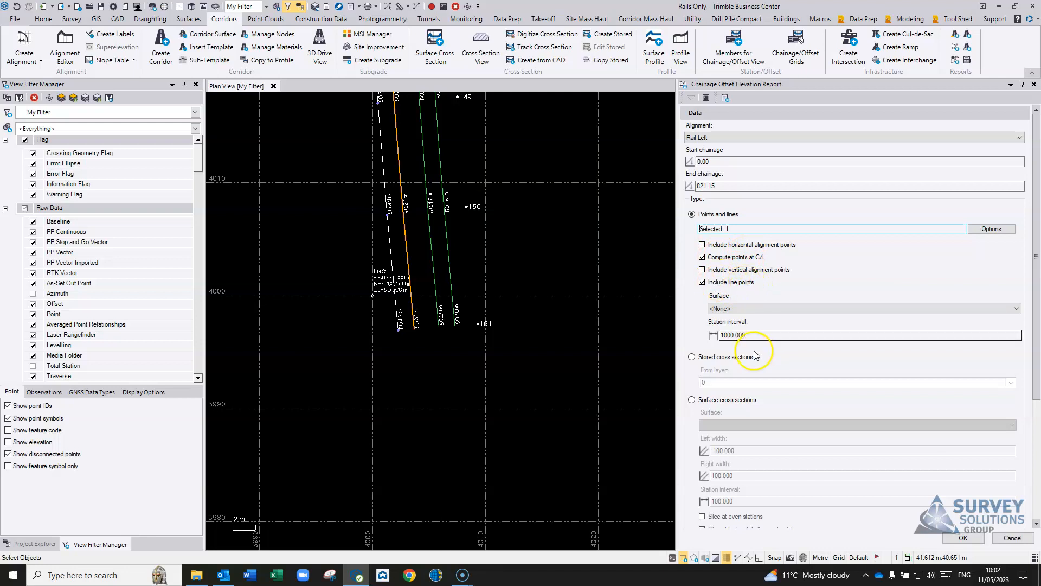
pyautogui.click(717, 334)
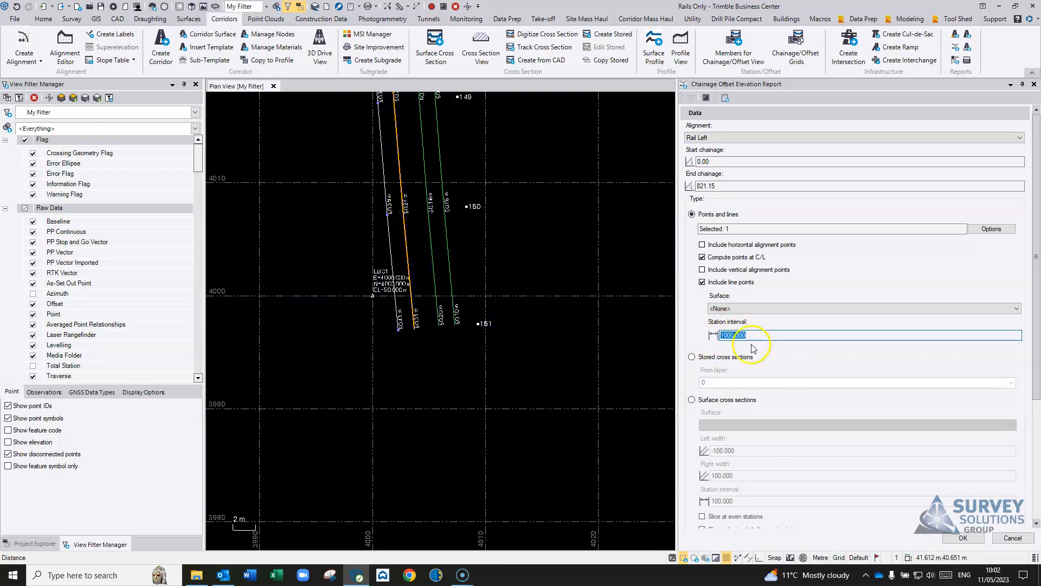
pyautogui.click(711, 333)
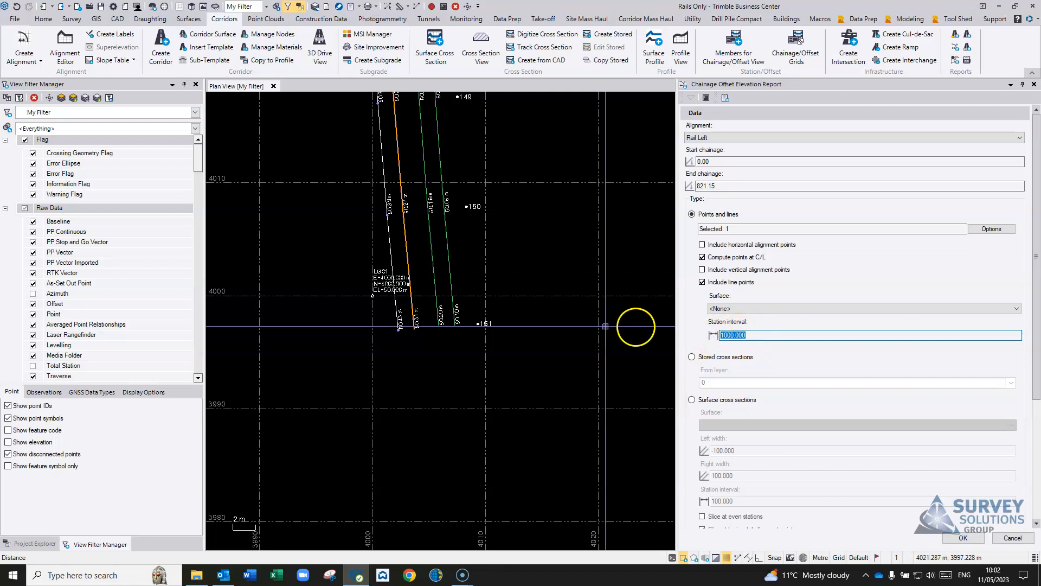
# Include northings/eastings in the report and generate it with the data loaded into Excel
pyautogui.scroll(-2, 744, 344)
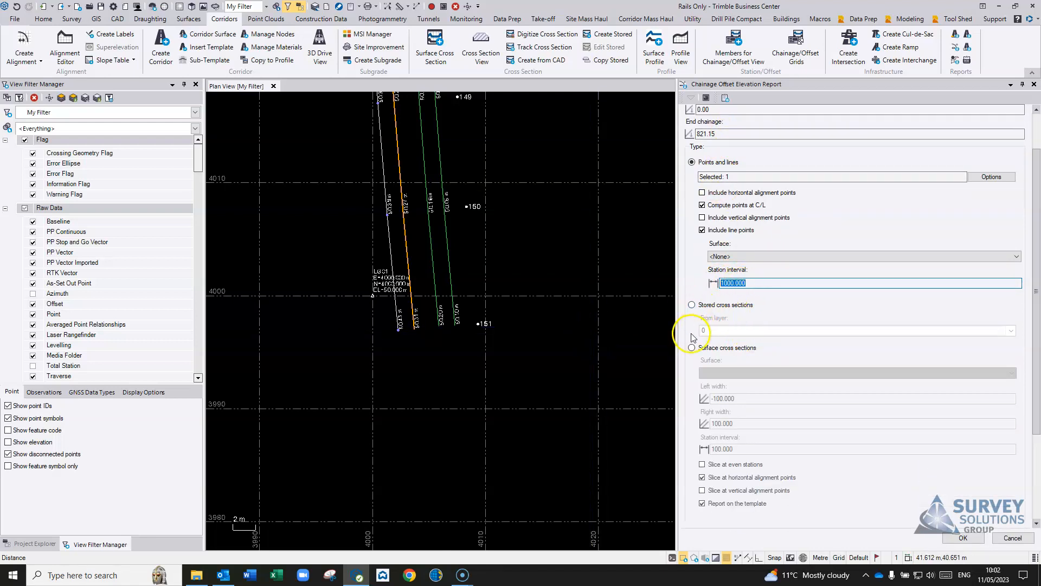
pyautogui.scroll(-5, 703, 350)
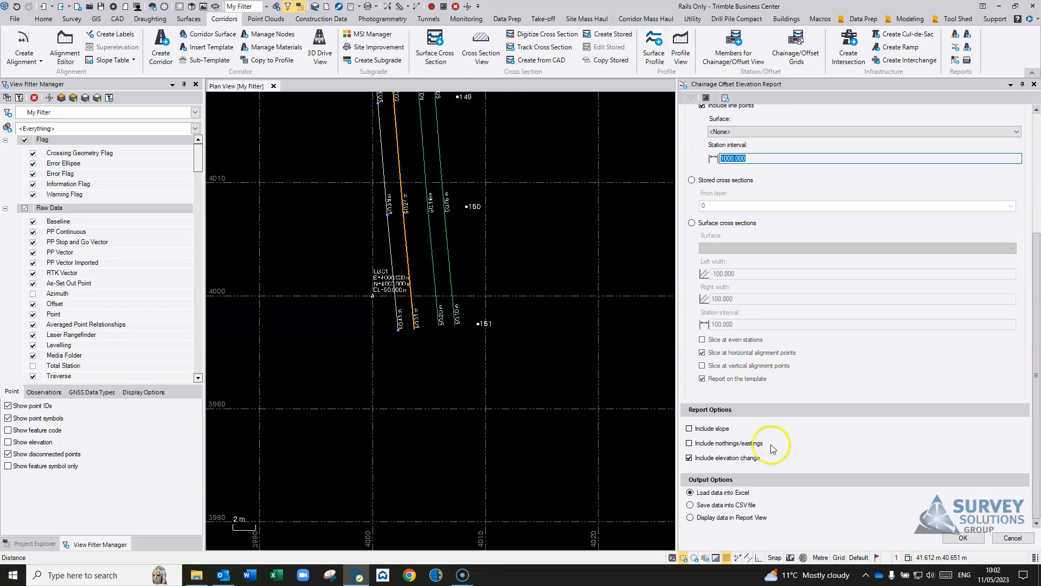
pyautogui.click(689, 443)
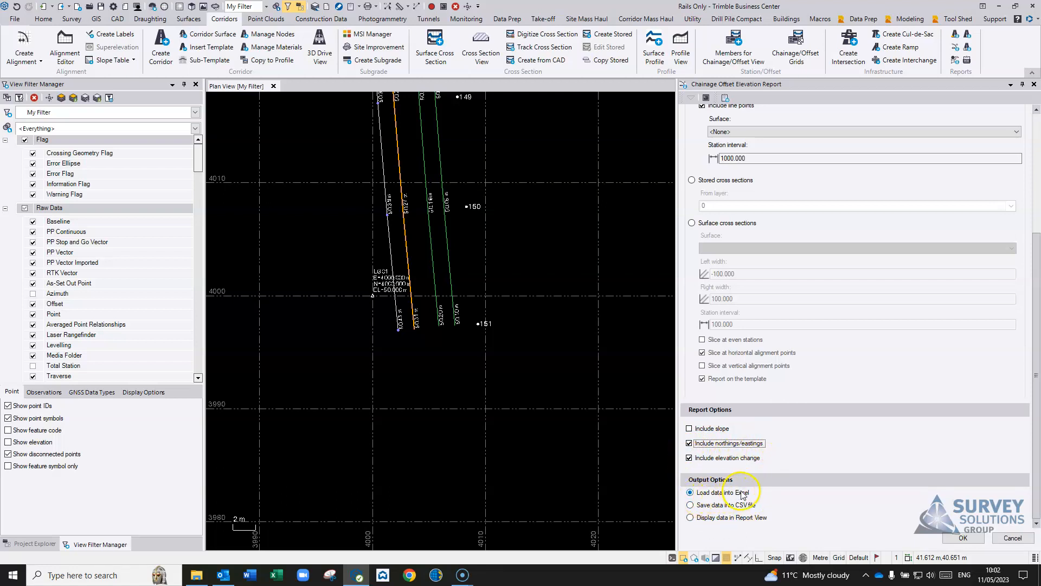
pyautogui.click(964, 539)
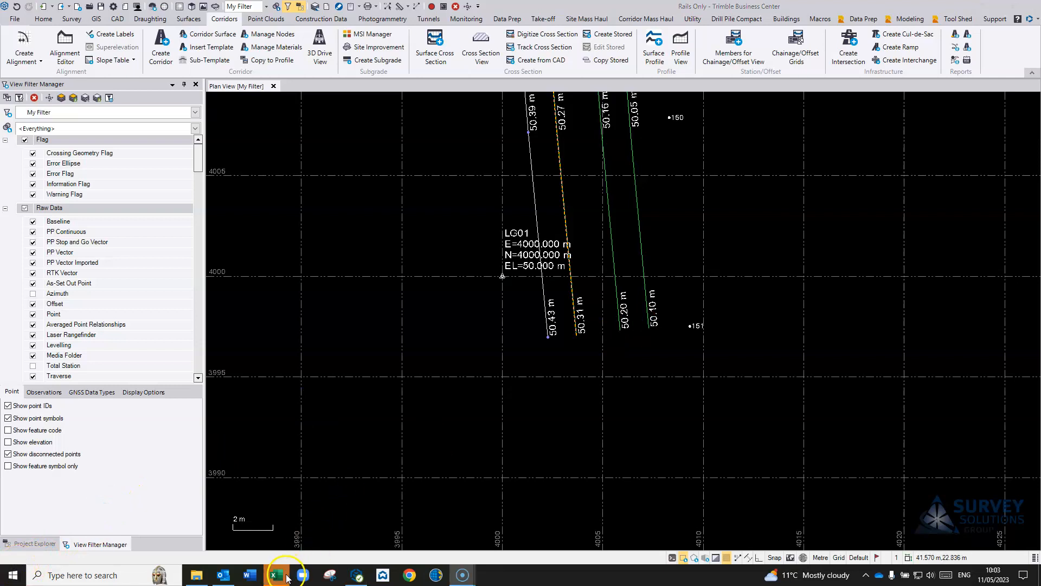
# Switch to Excel, maximize the report workbook and fit the Elevation through Northing columns to their contents
pyautogui.click(280, 580)
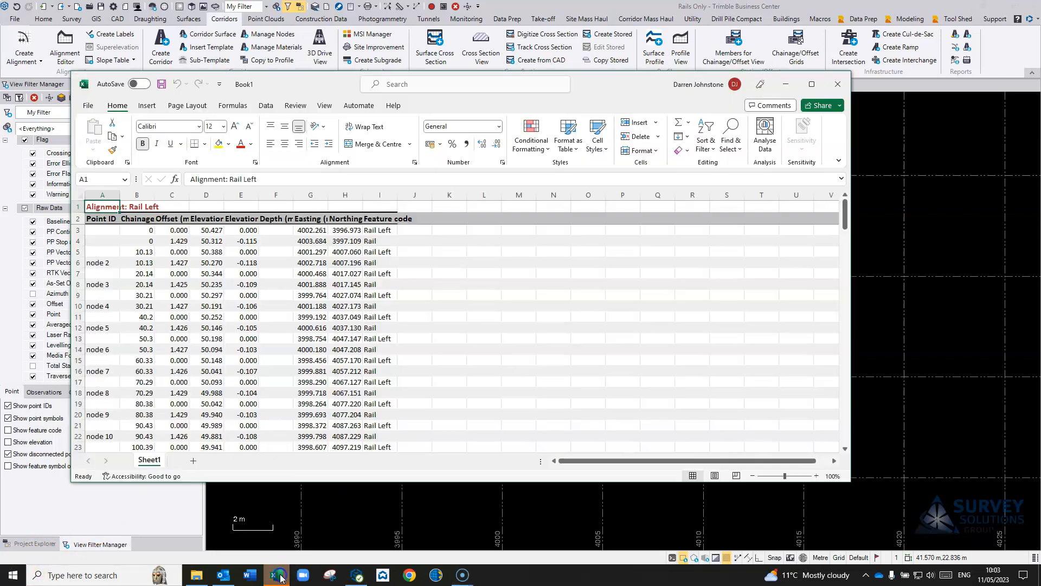
pyautogui.click(814, 87)
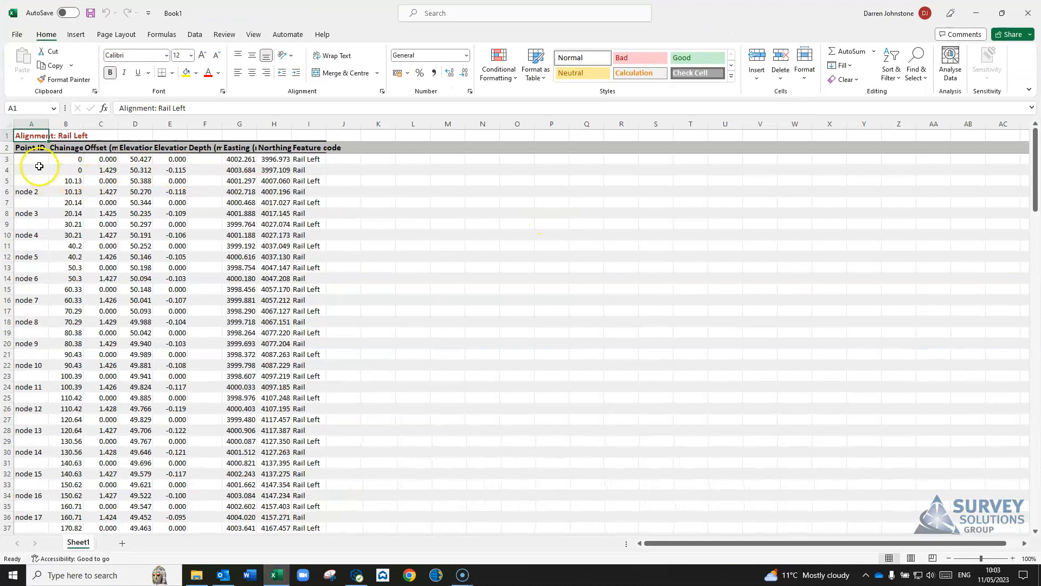
pyautogui.click(36, 160)
pyautogui.click(107, 147)
pyautogui.doubleClick(152, 124)
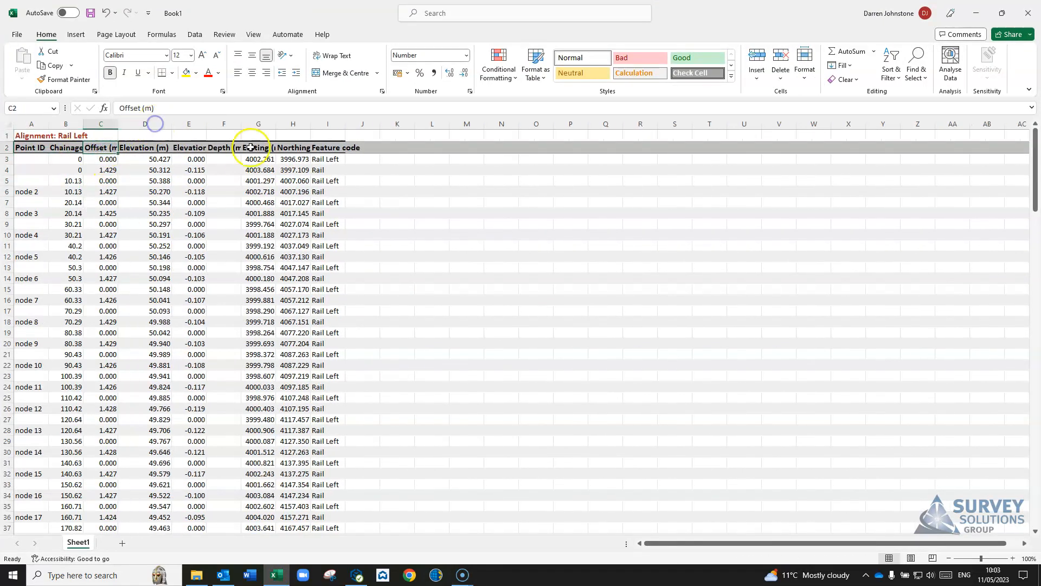
pyautogui.doubleClick(207, 122)
pyautogui.moveTo(291, 122); pyautogui.dragTo(291, 122)
pyautogui.doubleClick(291, 123)
pyautogui.doubleClick(331, 124)
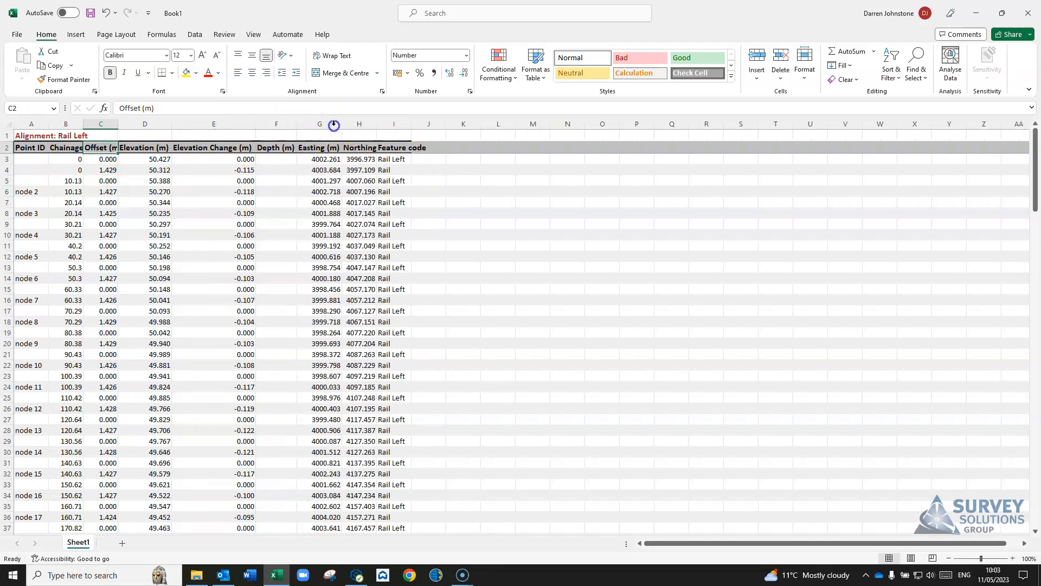
pyautogui.doubleClick(374, 120)
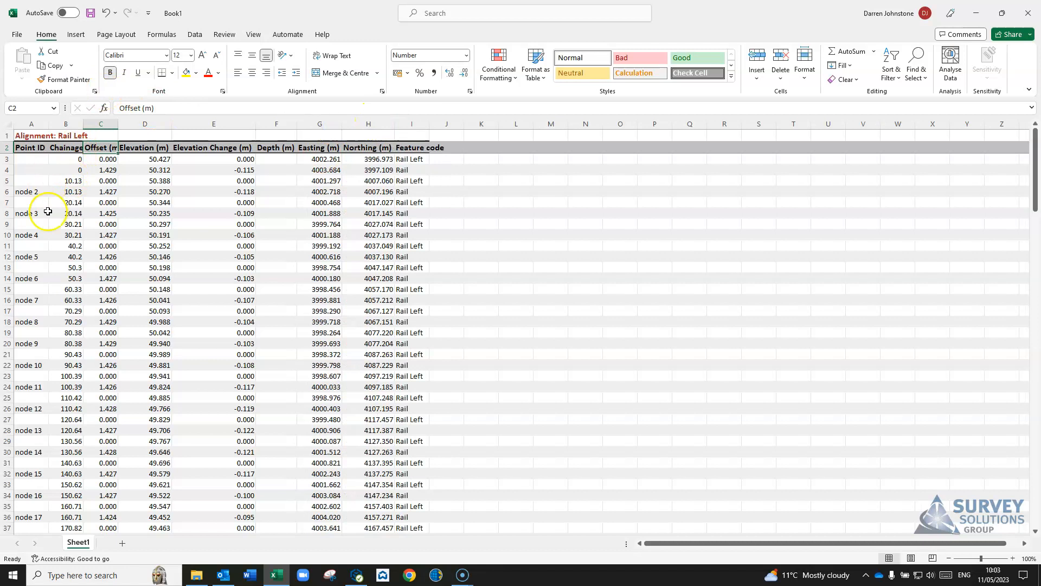
# Add a filter to the Offset column and exclude the rows with an offset of 0.000
pyautogui.moveTo(414, 159); pyautogui.dragTo(17, 144)
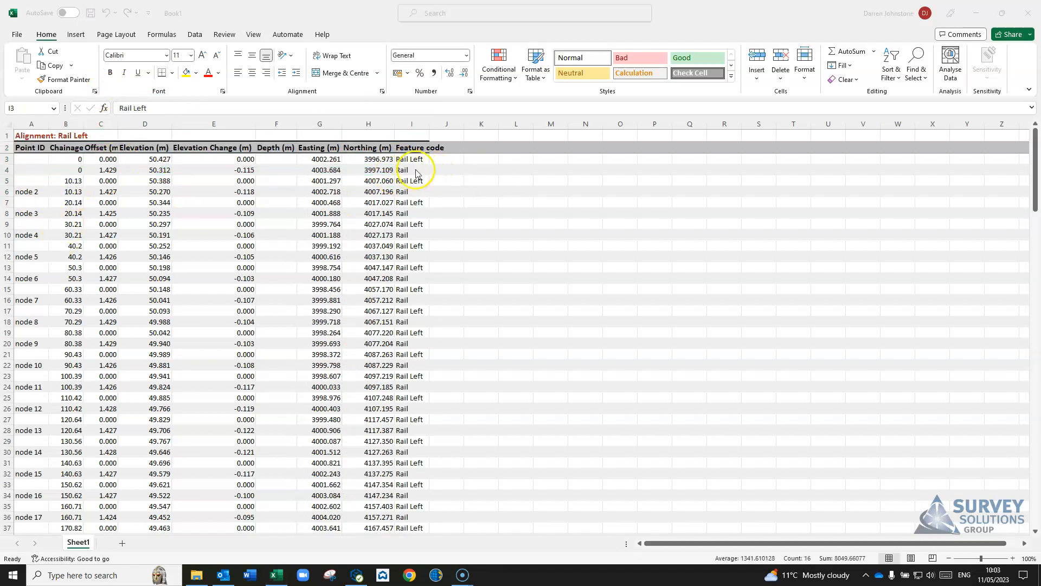
pyautogui.click(466, 189)
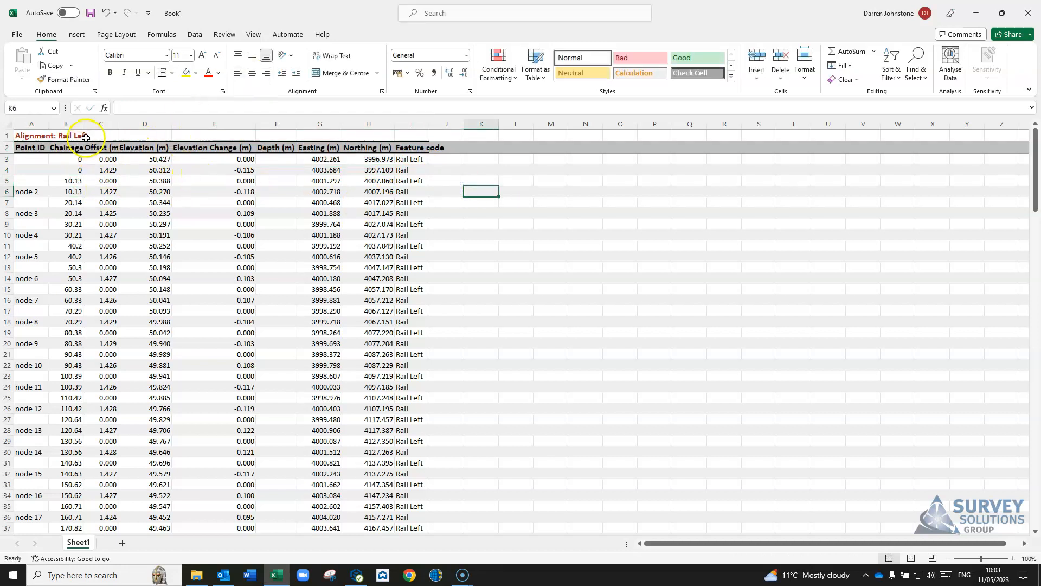
pyautogui.click(98, 124)
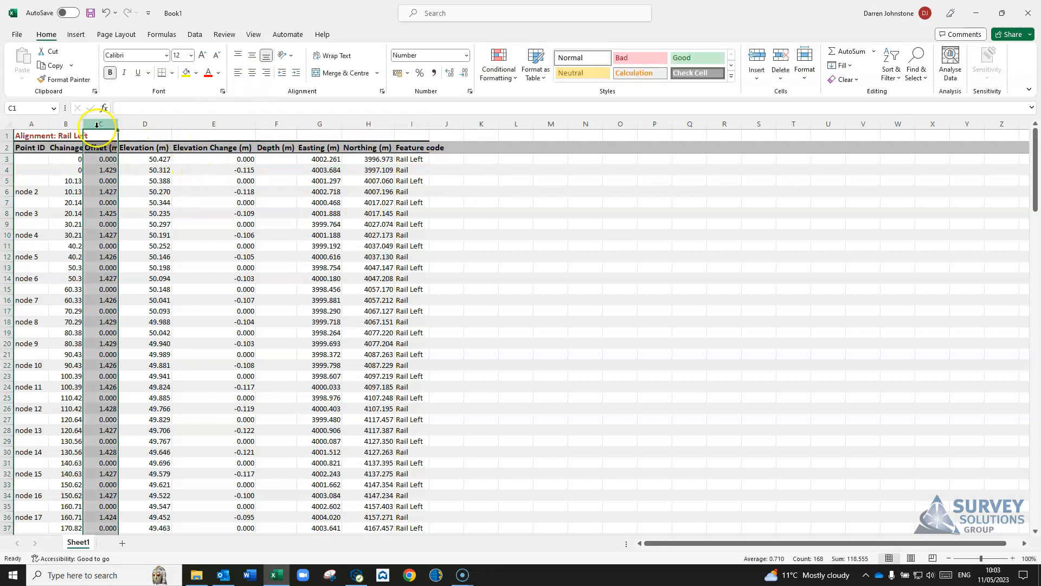
pyautogui.click(194, 34)
pyautogui.click(513, 63)
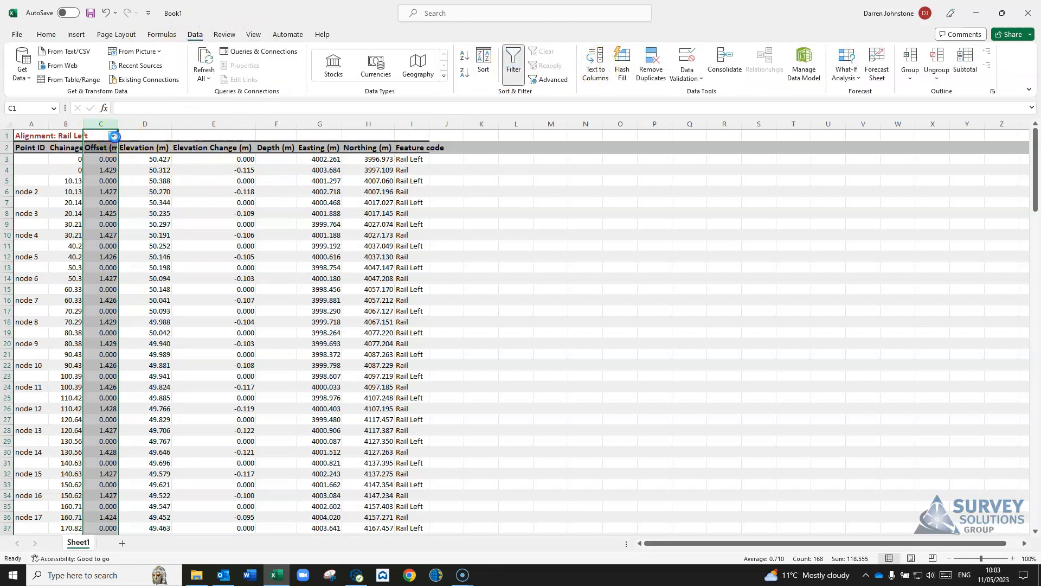
pyautogui.click(114, 137)
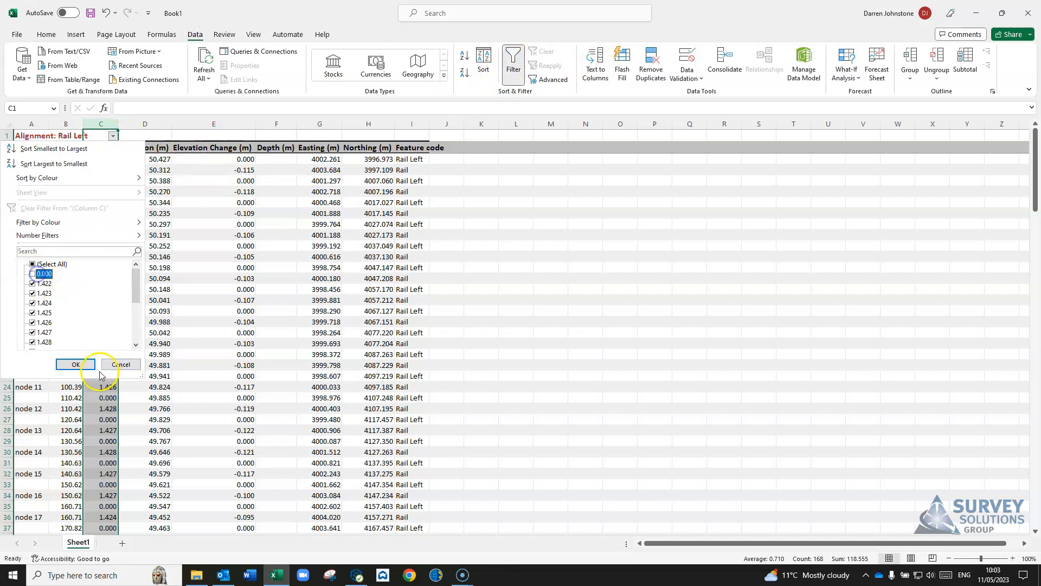
pyautogui.click(76, 363)
pyautogui.click(133, 199)
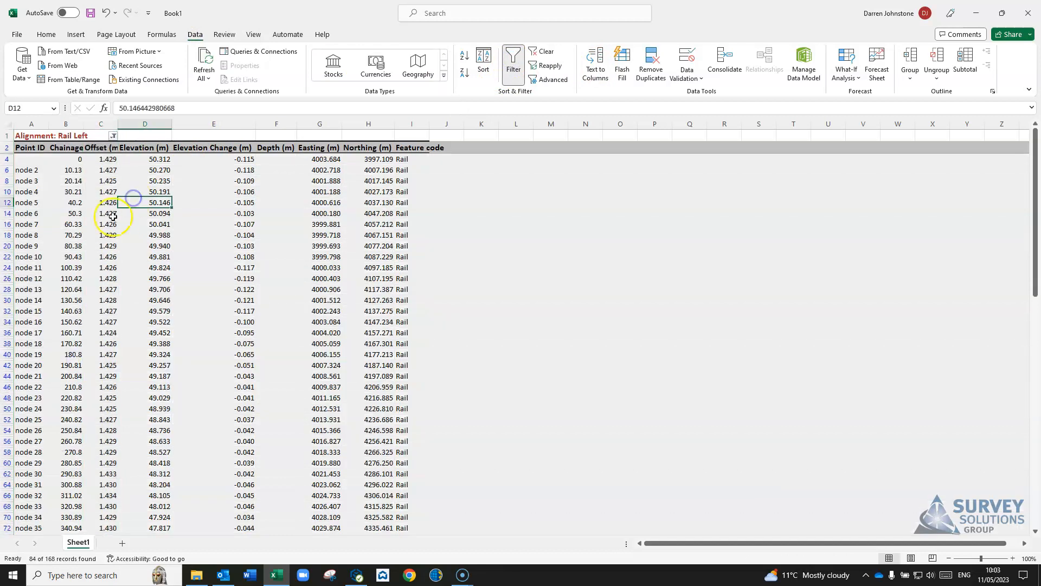
# Widen the Offset column to fit its heading and delete the empty Depth column
pyautogui.moveTo(67, 159); pyautogui.dragTo(76, 402)
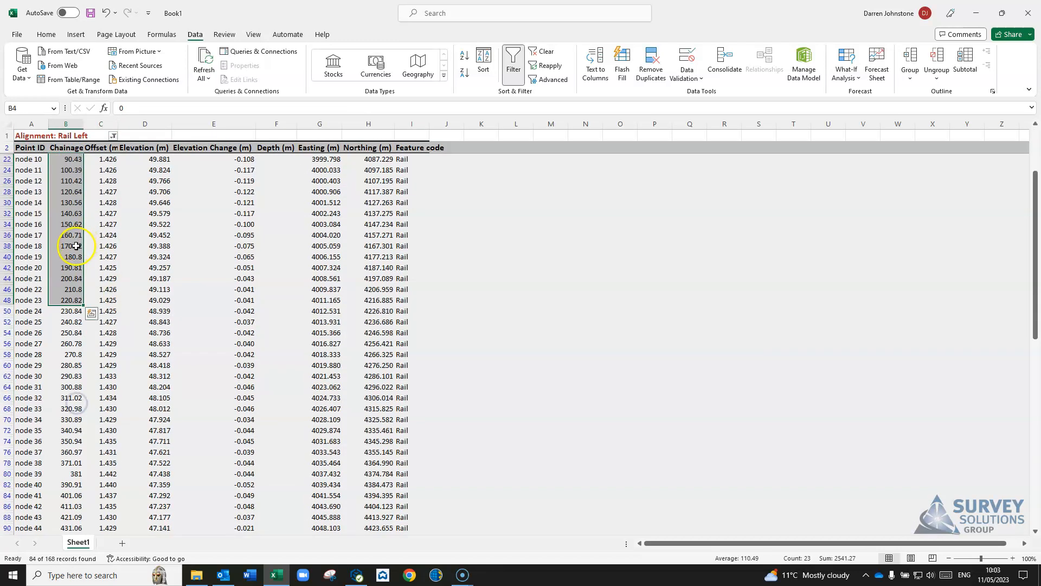
pyautogui.moveTo(119, 123); pyautogui.dragTo(129, 123)
pyautogui.click(289, 123)
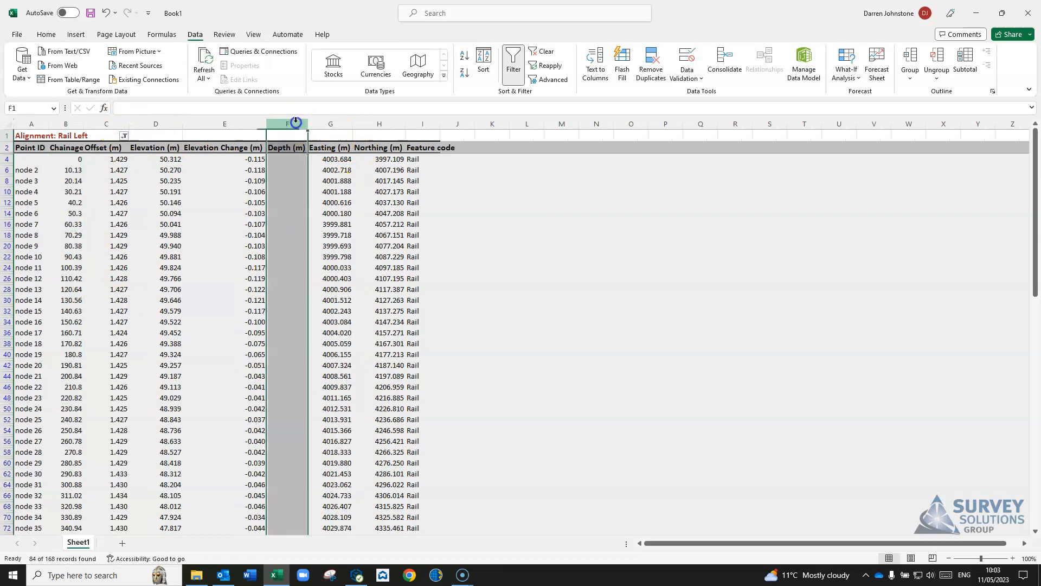
pyautogui.rightClick(293, 125)
pyautogui.click(349, 246)
pyautogui.click(472, 199)
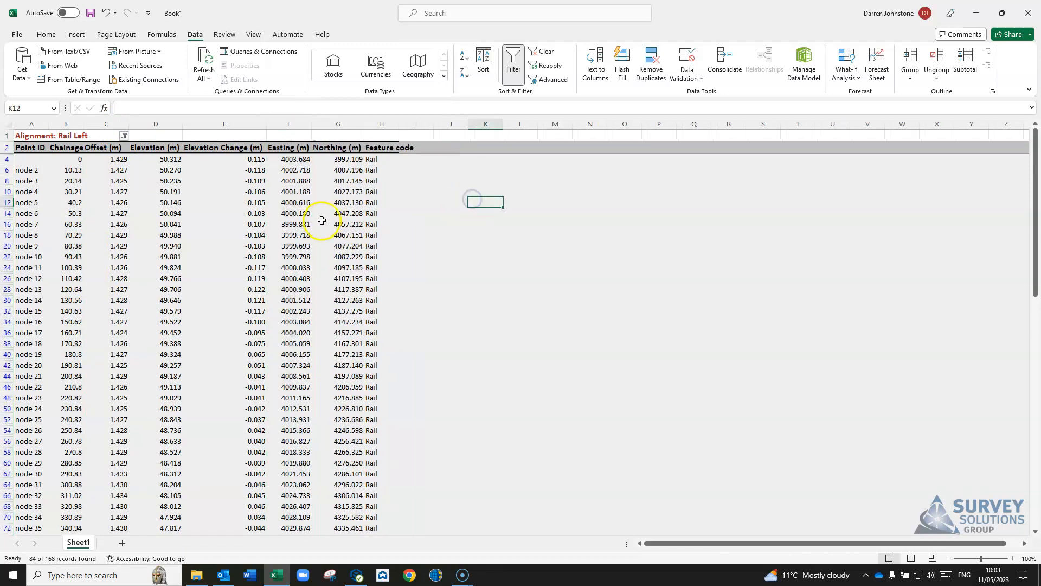
# Delete the Elevation column, keeping Elevation Change in the filtered report
pyautogui.rightClick(170, 123)
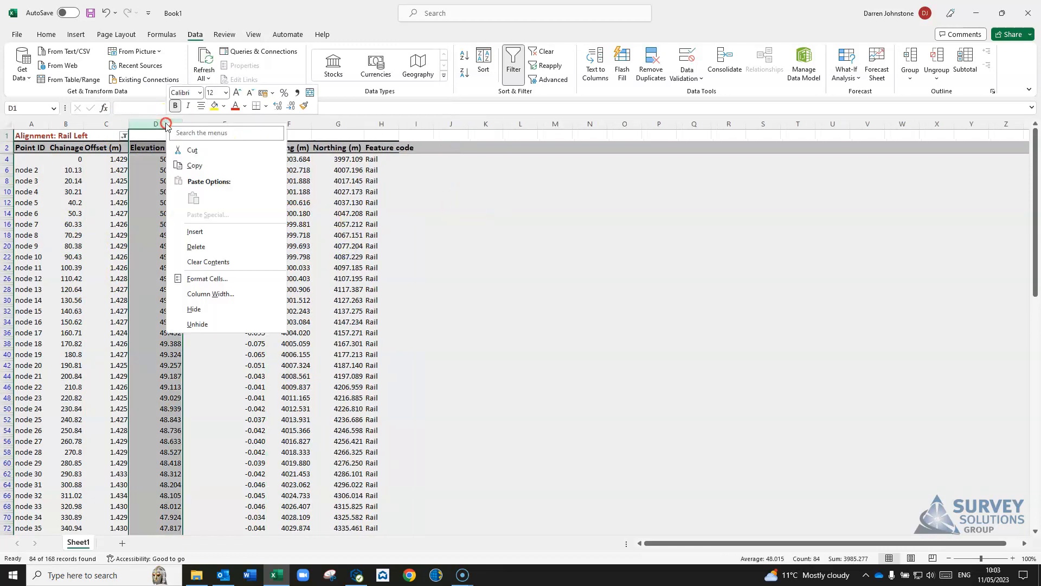
pyautogui.click(201, 247)
pyautogui.click(402, 248)
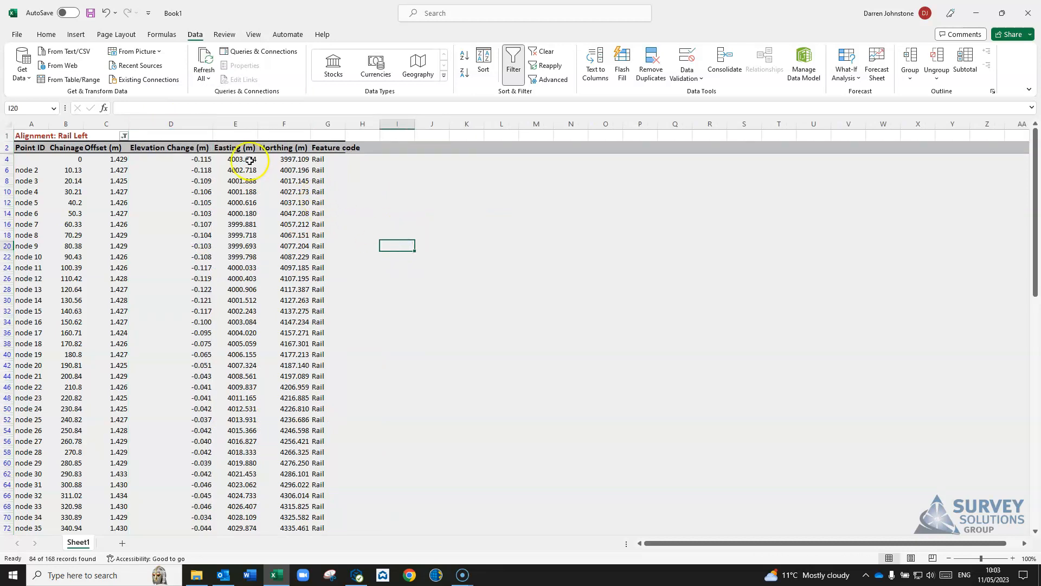
# Examine the easting, northing and chainage values of the filtered rail points
pyautogui.moveTo(239, 159); pyautogui.dragTo(299, 159)
pyautogui.click(249, 234)
pyautogui.click(256, 232)
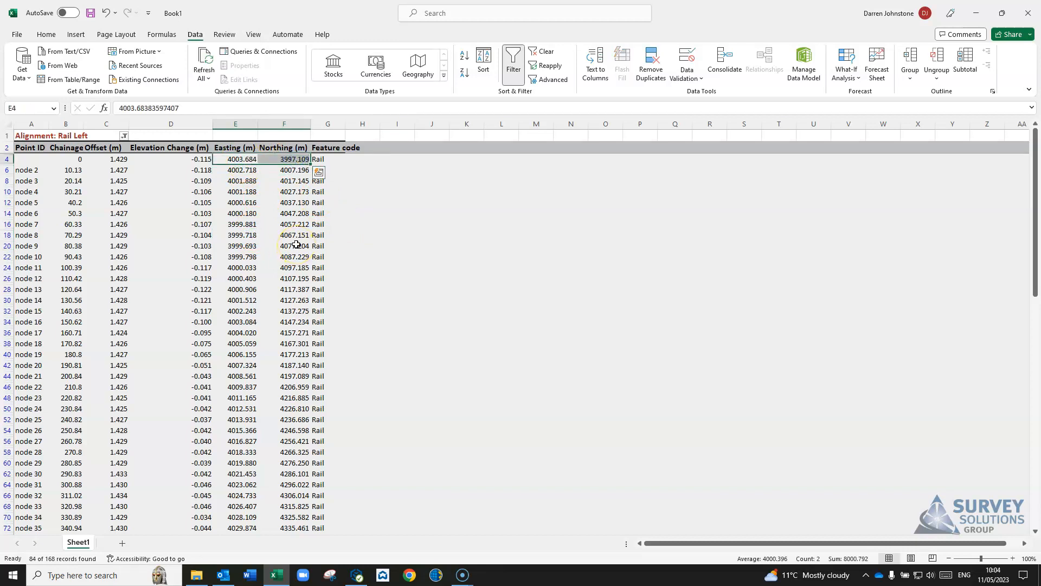
pyautogui.click(77, 170)
pyautogui.scroll(-10, 203, 349)
pyautogui.scroll(10, 178, 426)
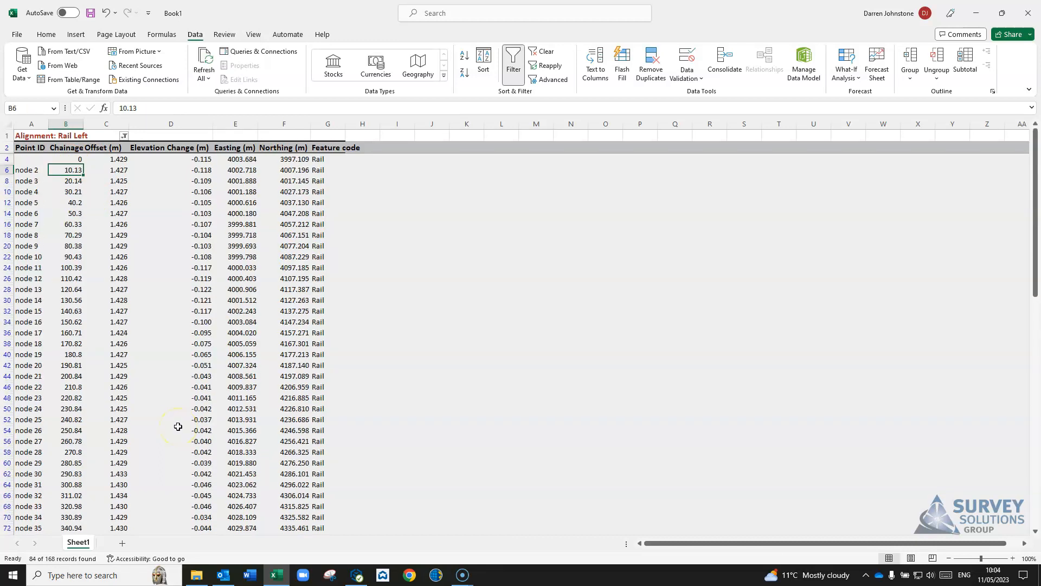
# Switch to Trimble Business Center and examine the rails in plan view from LG01 past LG02 to the surveyed points beside T1
pyautogui.click(275, 574)
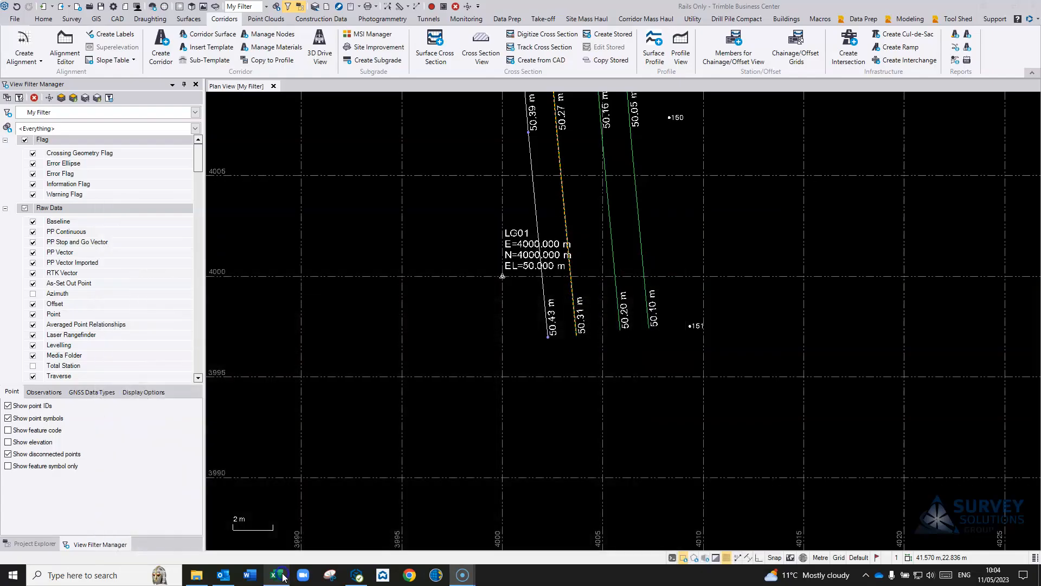
pyautogui.scroll(-5, 507, 146)
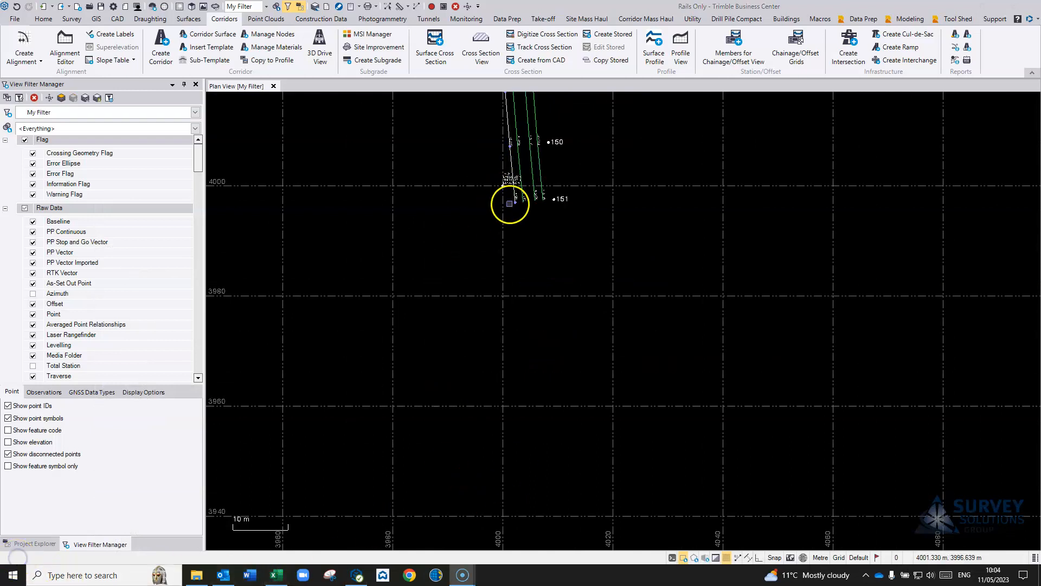
pyautogui.scroll(-3, 513, 202)
pyautogui.moveTo(536, 163); pyautogui.dragTo(506, 337, button='middle')
pyautogui.scroll(3, 477, 228)
pyautogui.moveTo(494, 195); pyautogui.dragTo(463, 314, button='middle')
pyautogui.moveTo(502, 166); pyautogui.dragTo(500, 372, button='middle')
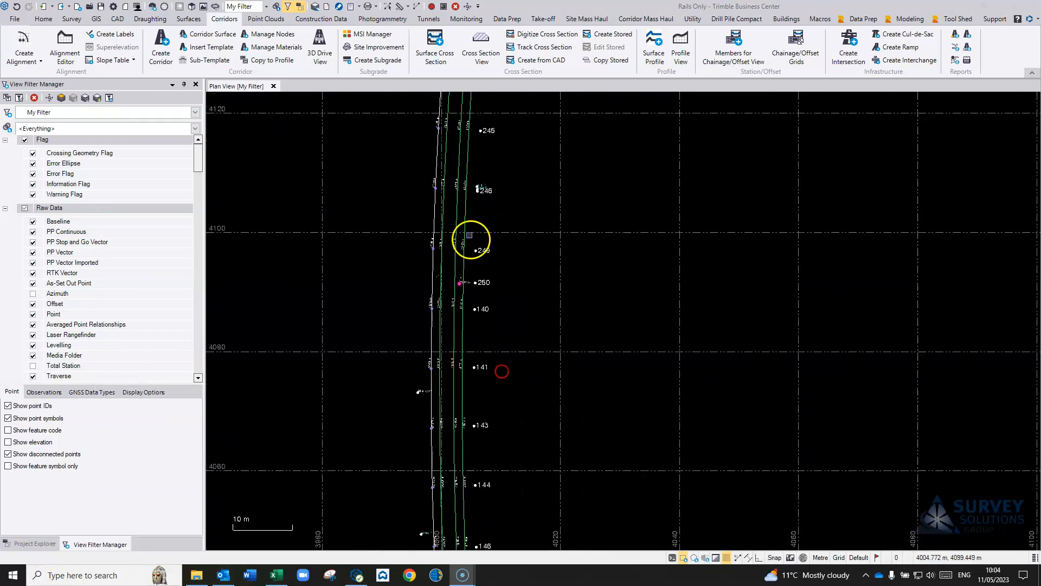
pyautogui.scroll(2, 460, 297)
pyautogui.moveTo(458, 160); pyautogui.dragTo(477, 427, button='middle')
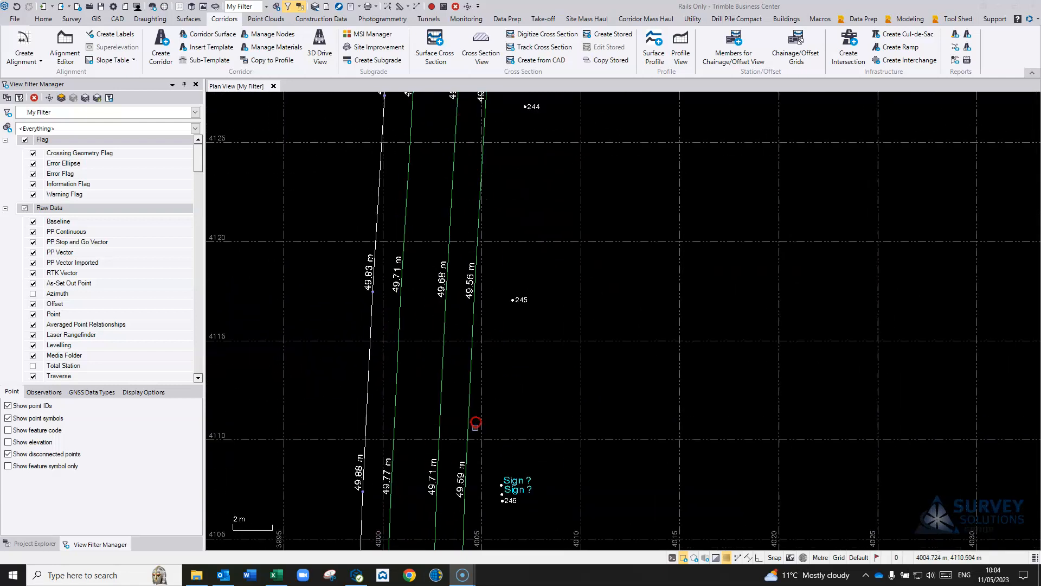
pyautogui.scroll(-2, 476, 427)
pyautogui.moveTo(509, 260); pyautogui.dragTo(539, 413, button='middle')
pyautogui.moveTo(548, 237); pyautogui.dragTo(512, 455, button='middle')
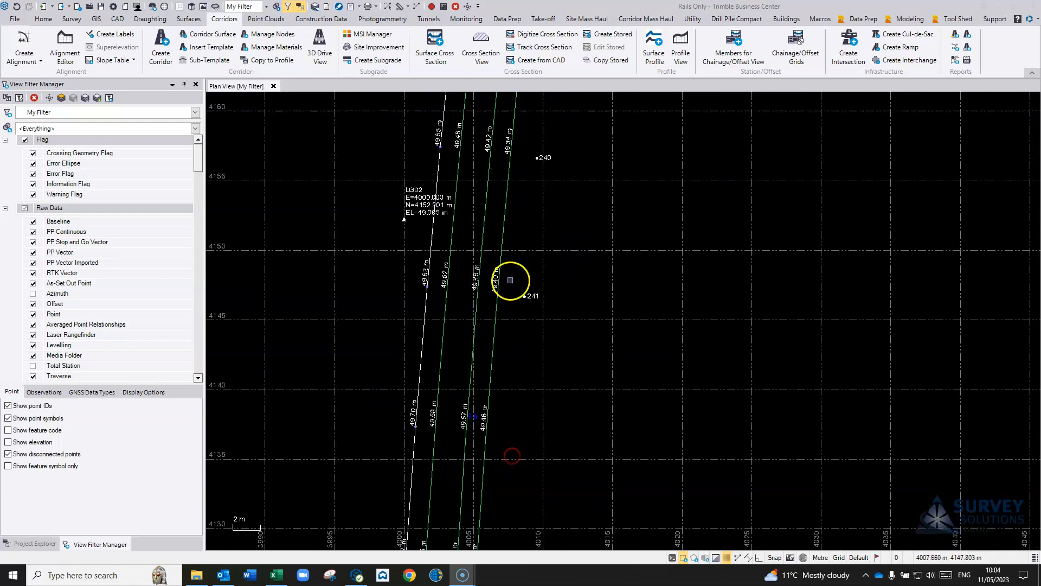
pyautogui.moveTo(511, 287); pyautogui.dragTo(499, 425, button='middle')
pyautogui.moveTo(508, 202)
pyautogui.mouseDown(button='middle')
pyautogui.moveTo(474, 480)
pyautogui.moveTo(484, 449)
pyautogui.mouseUp(button='middle')
pyautogui.moveTo(516, 226); pyautogui.dragTo(507, 435, button='middle')
pyautogui.moveTo(544, 186); pyautogui.dragTo(535, 312, button='middle')
pyautogui.scroll(10, 453, 239)
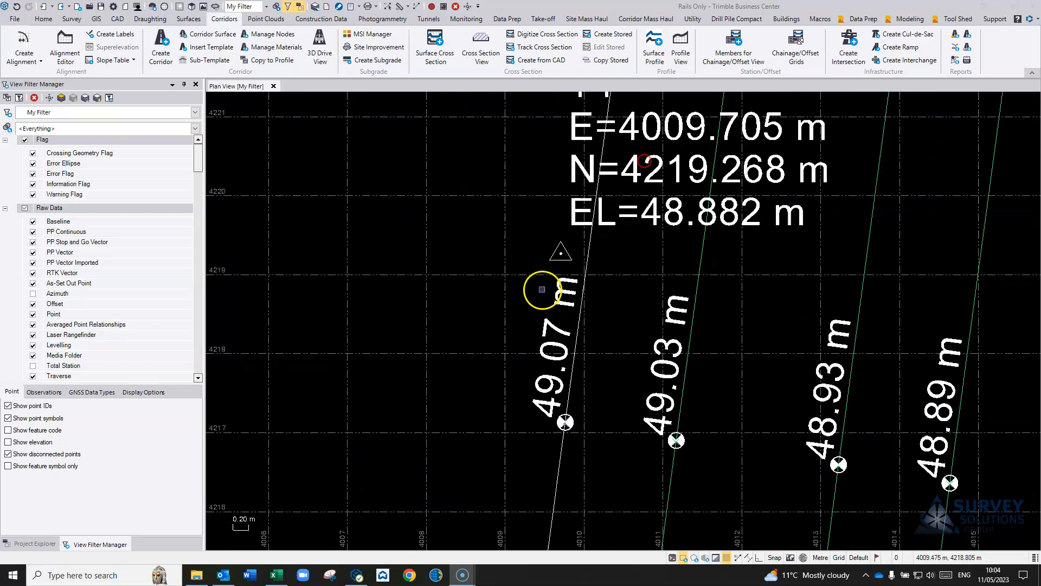
pyautogui.scroll(2, 545, 303)
pyautogui.scroll(-5, 590, 274)
pyautogui.scroll(-8, 900, 314)
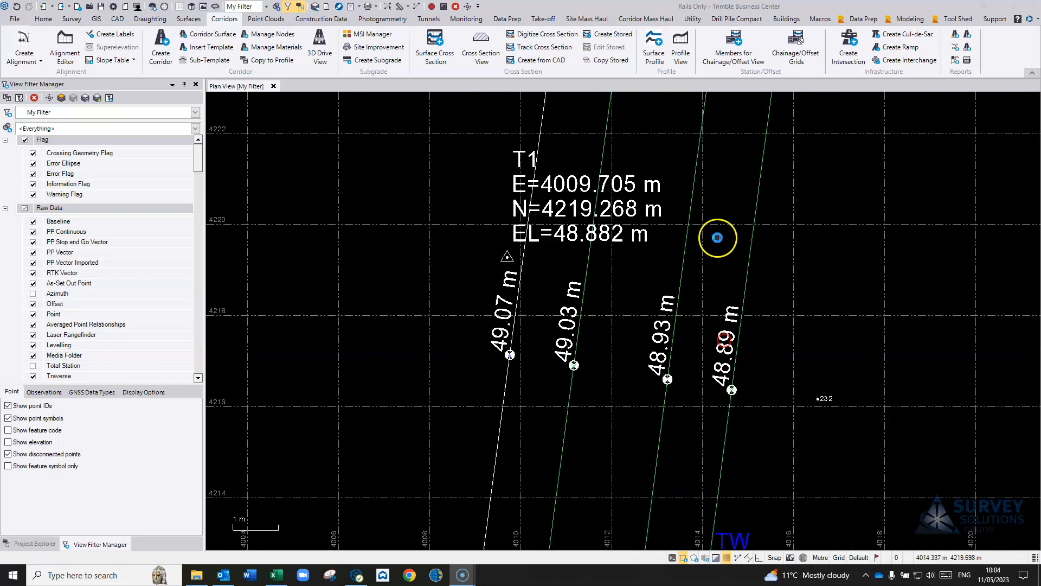
# Run a Point Comparison Report and review the horizontal, easting, northing and vertical differences between its point pairs
pyautogui.click(359, 8)
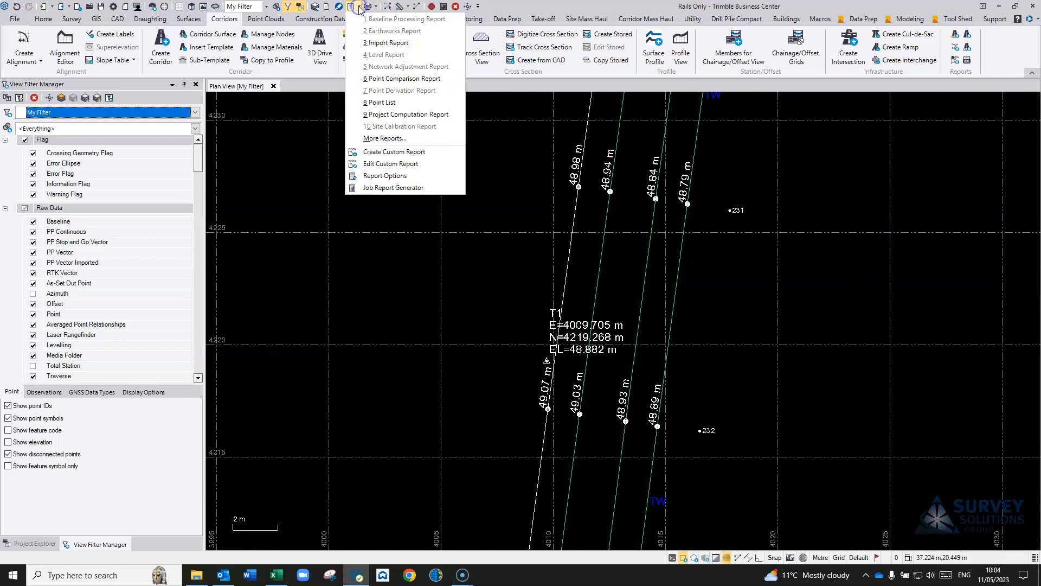
pyautogui.click(407, 79)
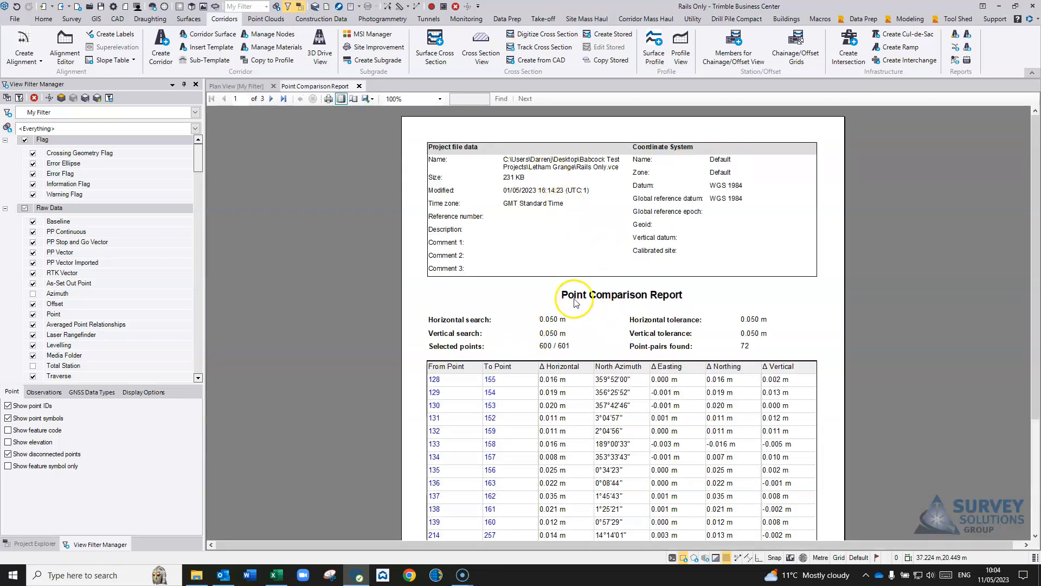
pyautogui.scroll(-1, 666, 319)
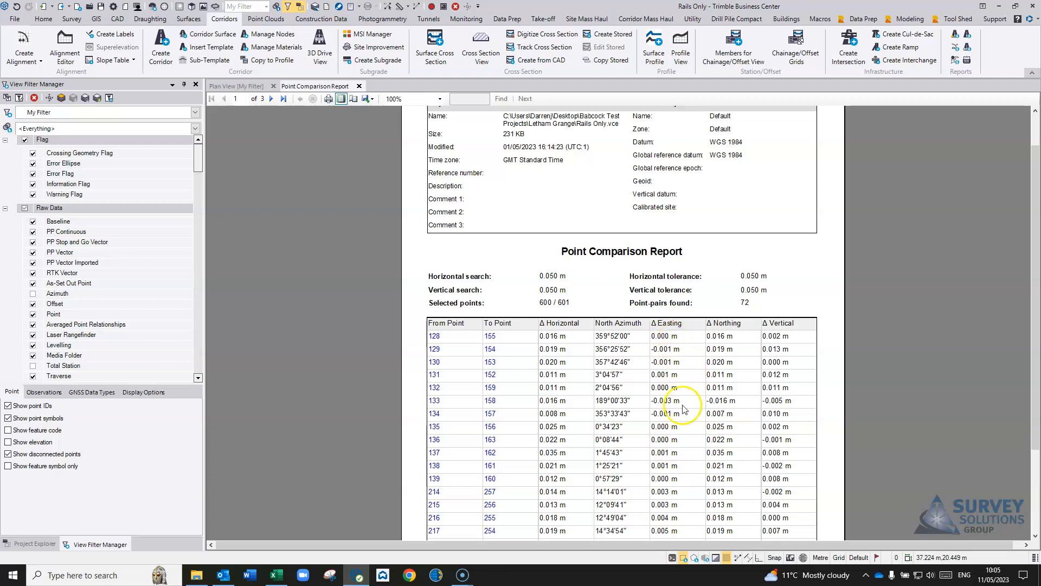
pyautogui.scroll(-3, 682, 415)
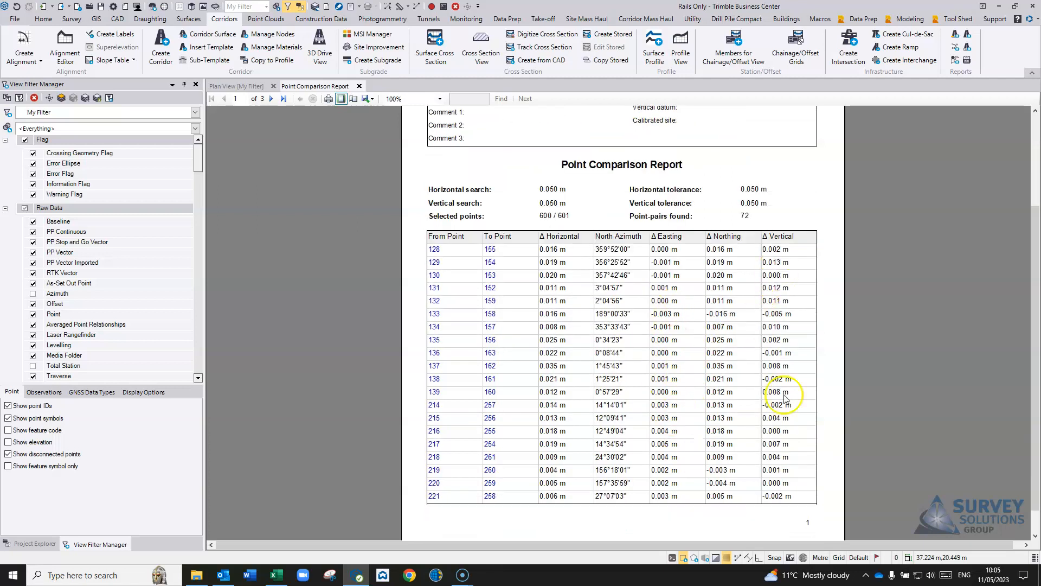
pyautogui.scroll(-20, 775, 401)
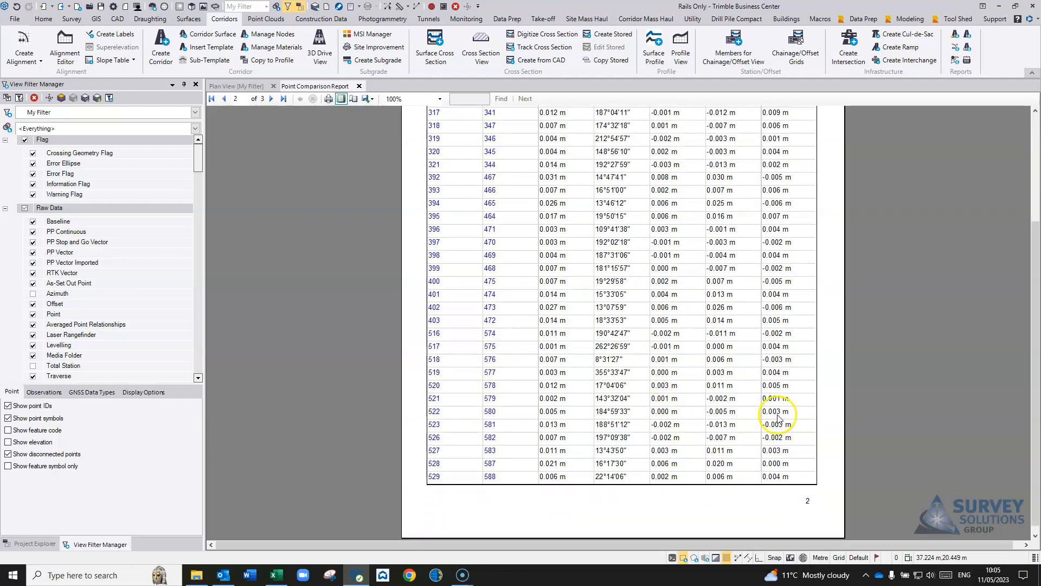
pyautogui.scroll(20, 778, 417)
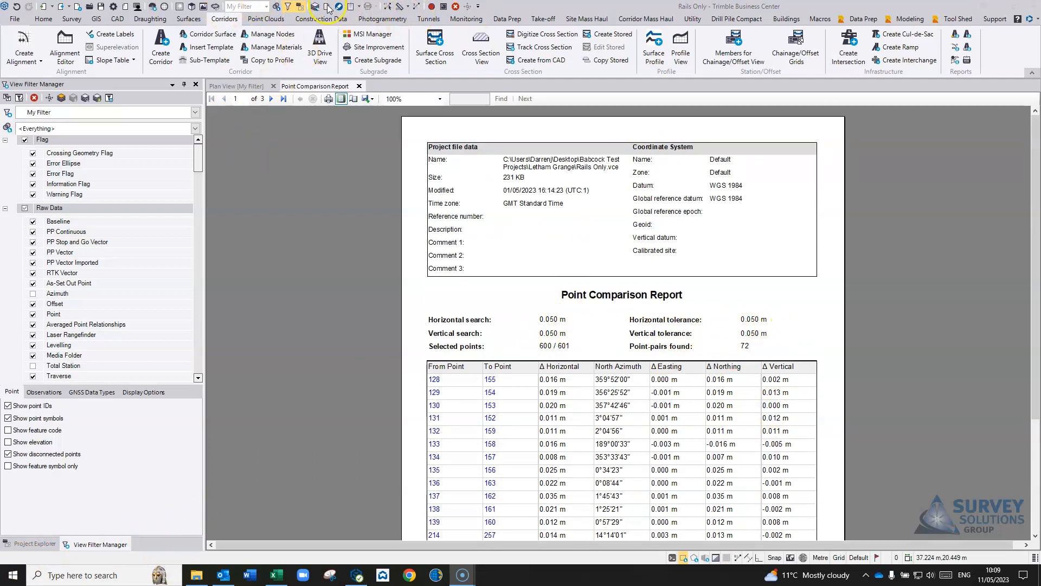
# Examine the Point Comparison Report's search and tolerance settings in the report options, and close both the options and the report
pyautogui.click(359, 6)
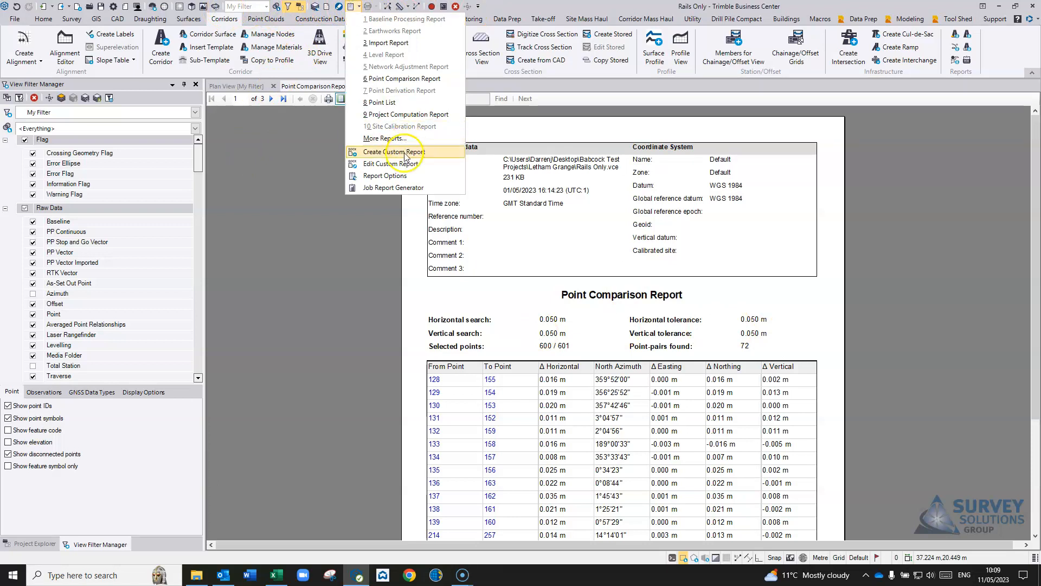
pyautogui.click(397, 177)
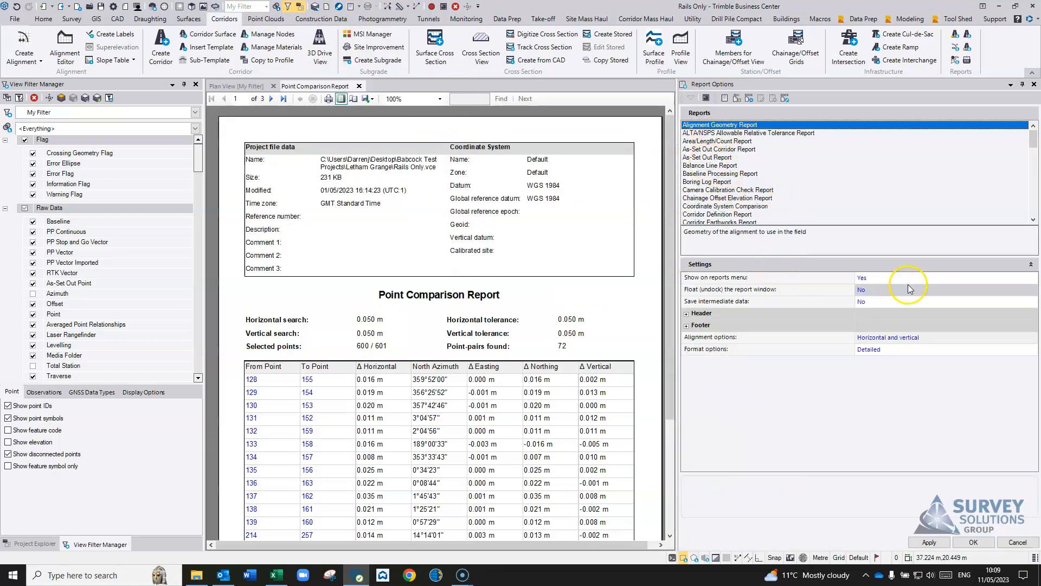
pyautogui.scroll(-4, 732, 179)
pyautogui.scroll(-3, 733, 181)
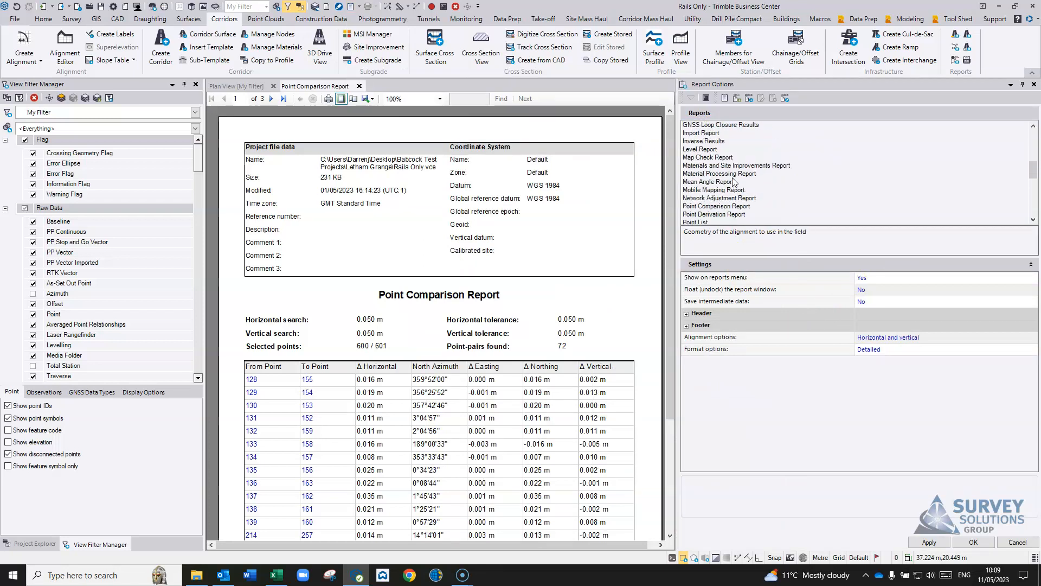
pyautogui.scroll(-2, 729, 181)
pyautogui.click(723, 158)
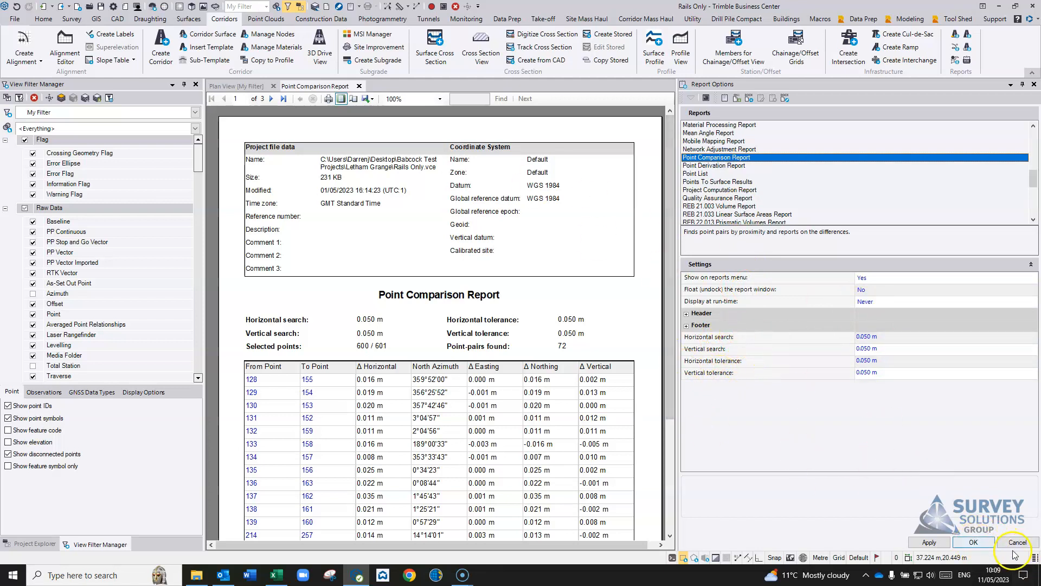
pyautogui.click(1034, 85)
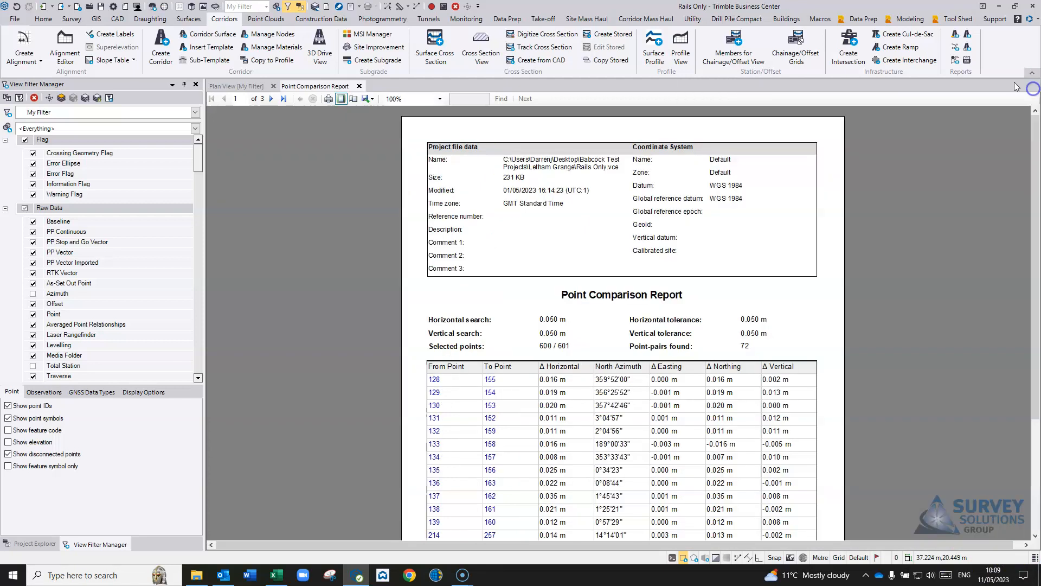
pyautogui.click(359, 87)
# Examine the surveyed points on the two rails beside T1 at close range in the plan view
pyautogui.scroll(4, 599, 339)
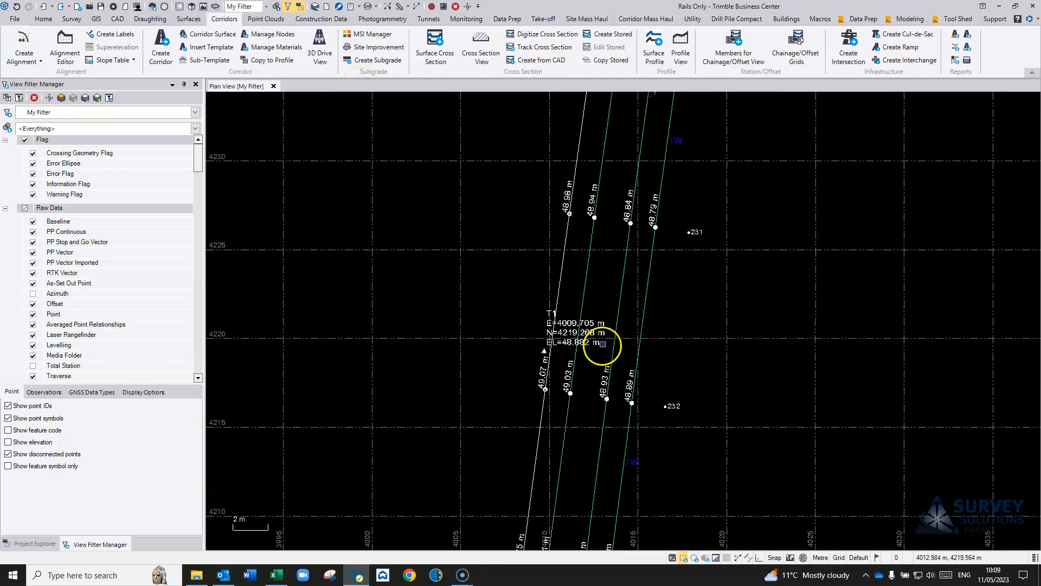
pyautogui.scroll(6, 599, 338)
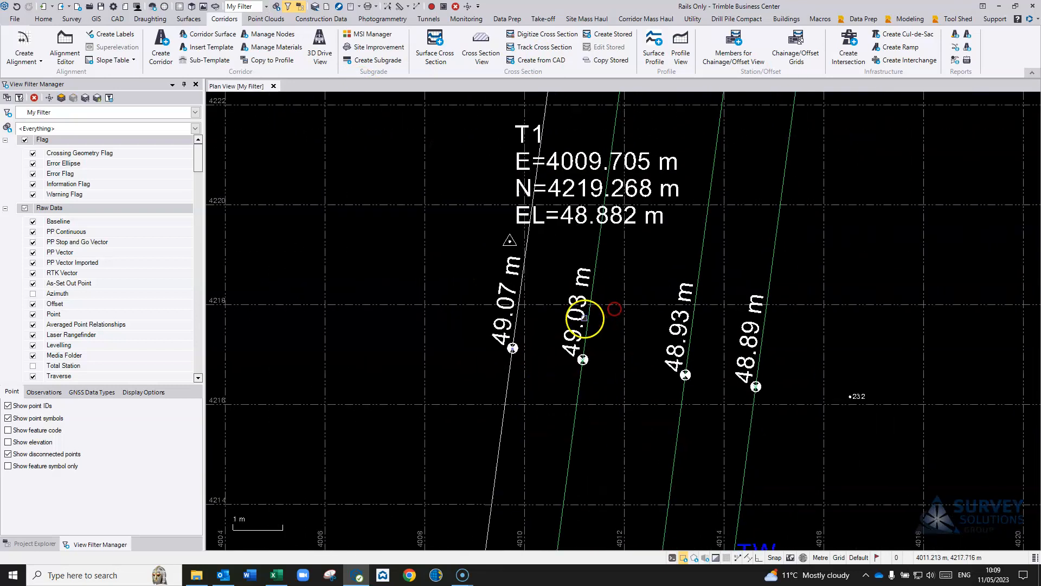
pyautogui.scroll(6, 480, 361)
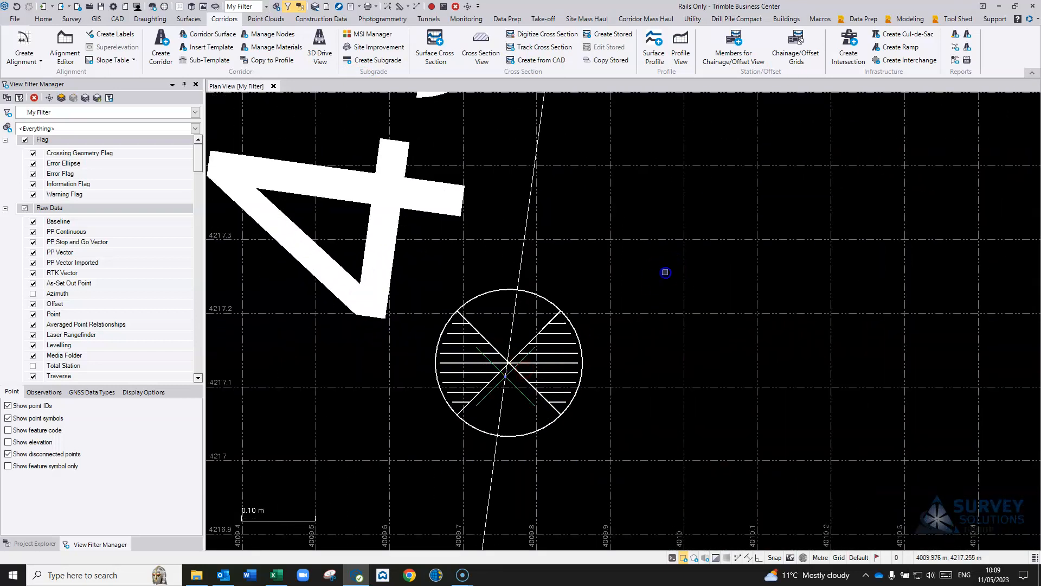
pyautogui.scroll(-3, 672, 288)
pyautogui.moveTo(920, 331); pyautogui.dragTo(556, 298, button='middle')
pyautogui.moveTo(754, 316); pyautogui.dragTo(559, 298, button='middle')
pyautogui.scroll(1, 631, 341)
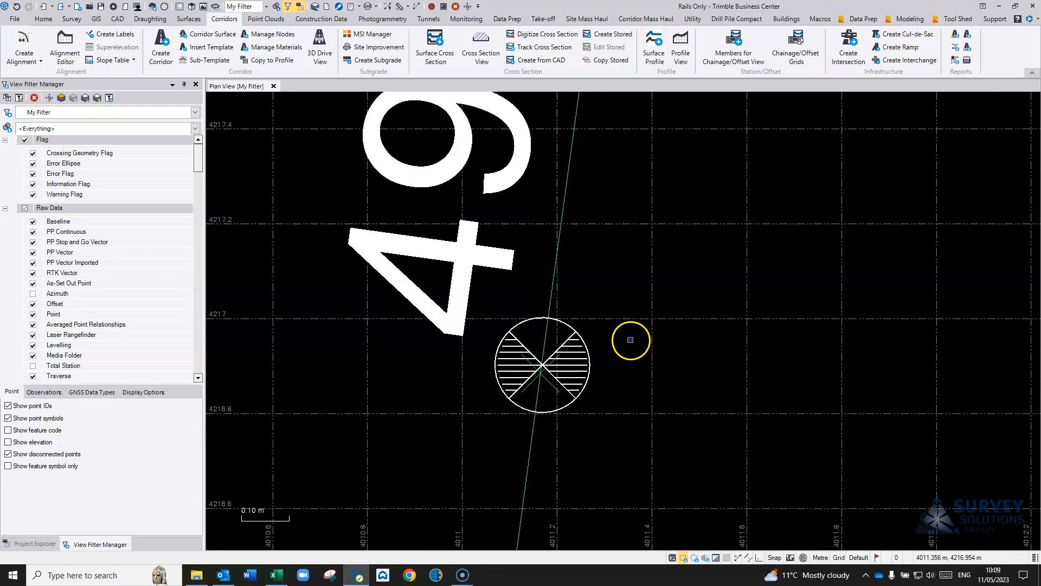
# Explore point 255 with the Explore Object command, using the Rail line string as reference line, and read its offset and delta elevation
pyautogui.click(388, 7)
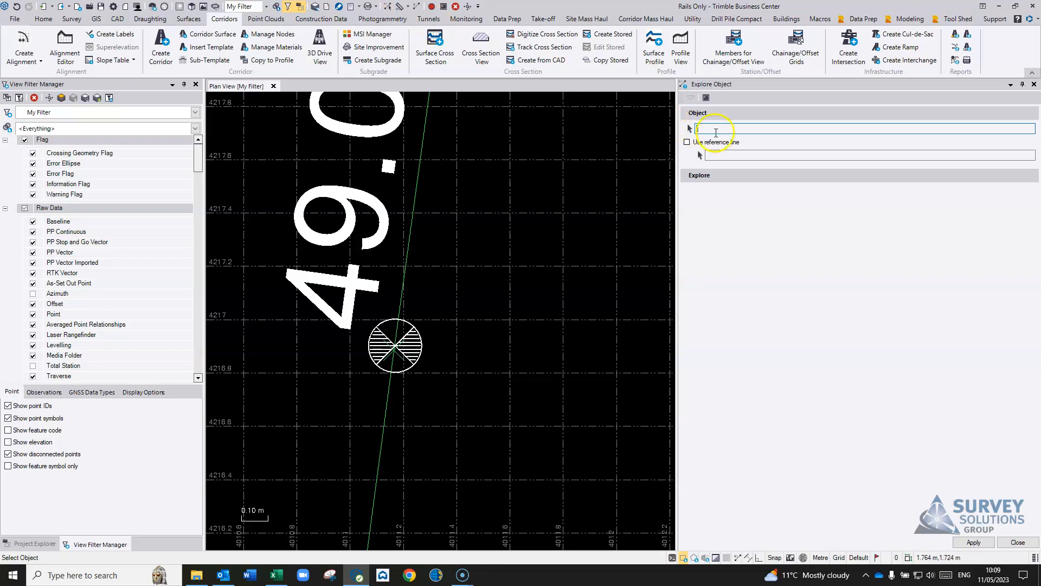
pyautogui.click(715, 156)
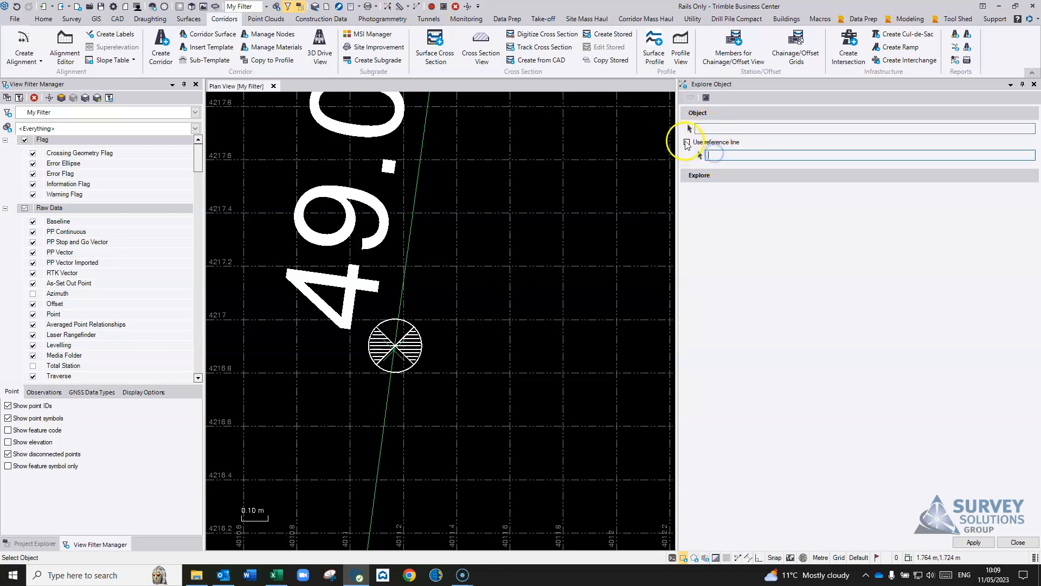
pyautogui.click(686, 142)
pyautogui.click(710, 155)
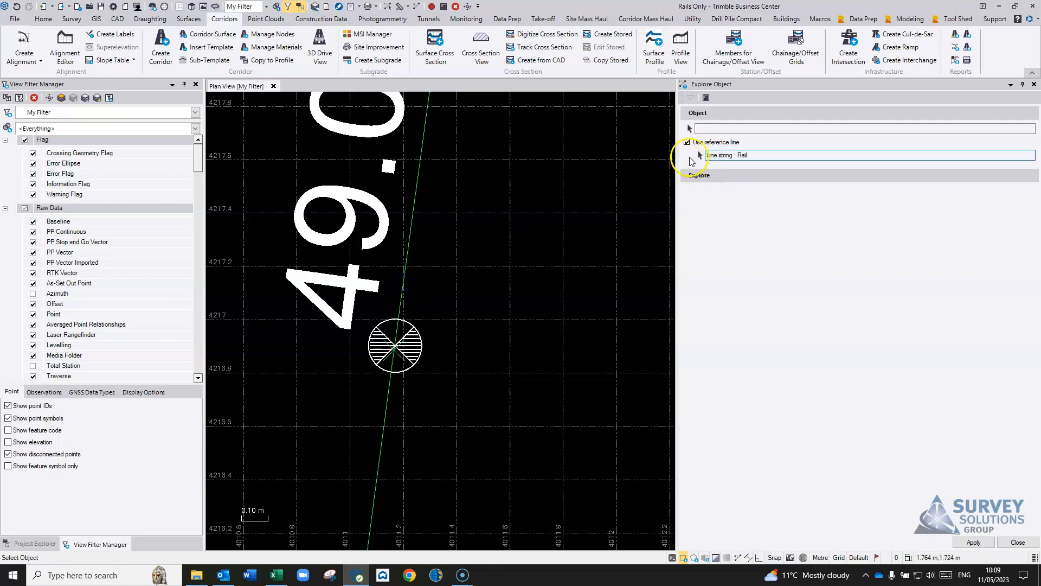
pyautogui.scroll(5, 379, 349)
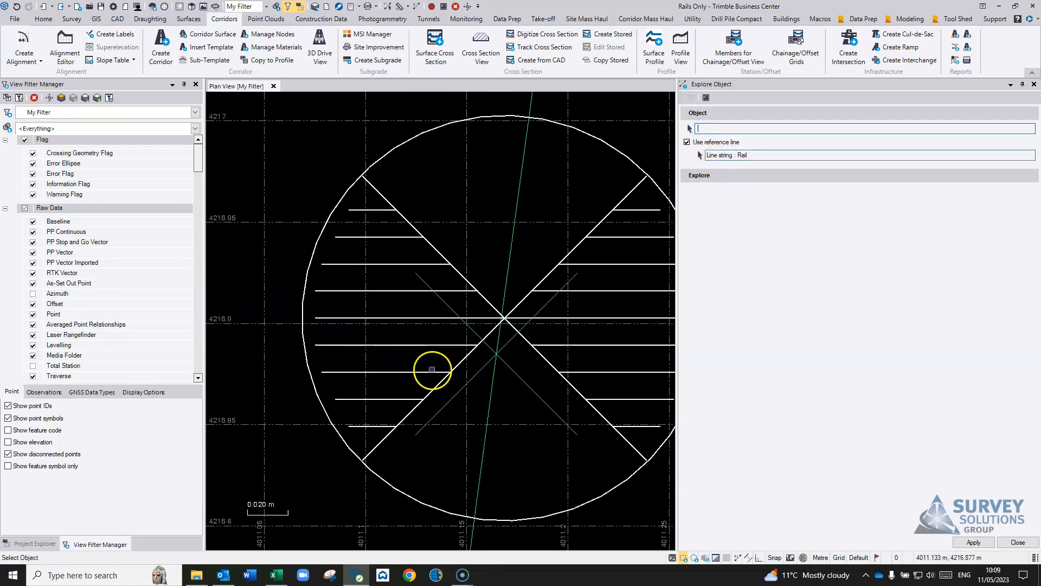
pyautogui.click(505, 319)
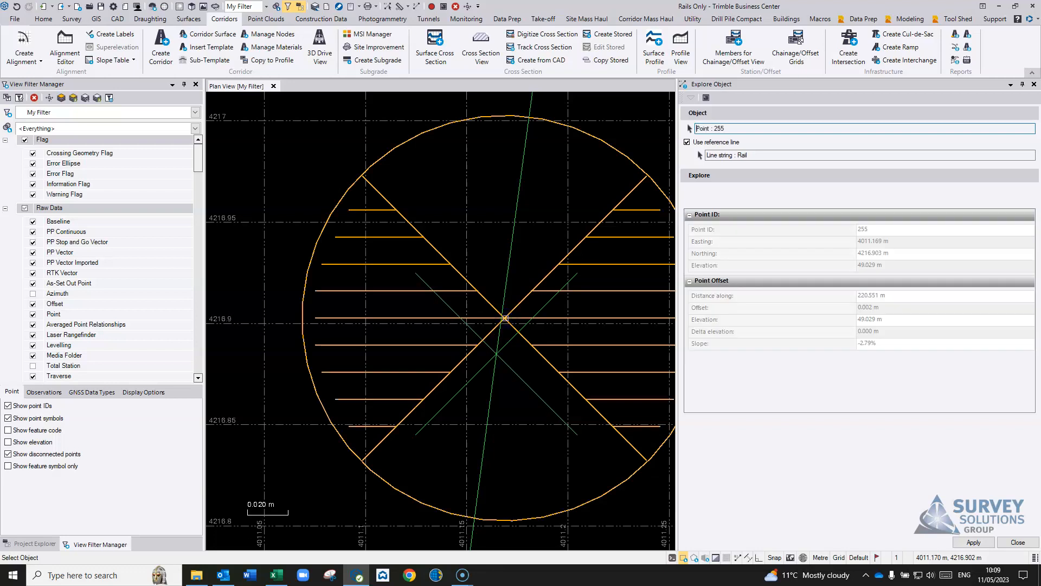
pyautogui.click(855, 313)
# Explore point 260 further along the same rail against the Rail reference line, and close Explore Object
pyautogui.scroll(-5, 488, 249)
pyautogui.moveTo(488, 249); pyautogui.dragTo(511, 442, button='middle')
pyautogui.scroll(-3, 510, 442)
pyautogui.moveTo(553, 244); pyautogui.dragTo(507, 542, button='middle')
pyautogui.scroll(3, 501, 244)
pyautogui.scroll(3, 502, 245)
pyautogui.moveTo(546, 156); pyautogui.dragTo(530, 358, button='middle')
pyautogui.scroll(5, 512, 347)
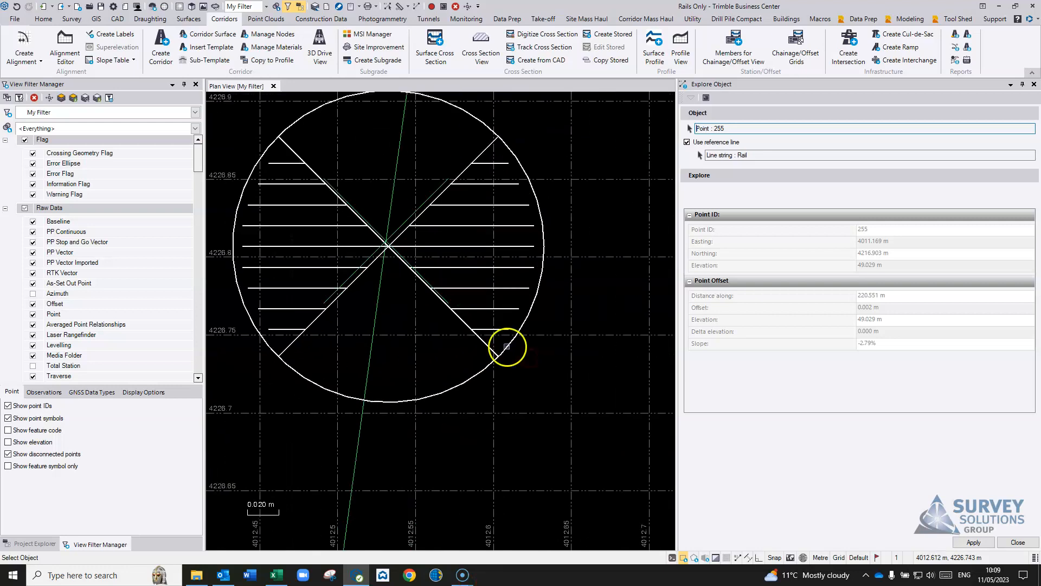
pyautogui.scroll(3, 421, 259)
pyautogui.click(356, 230)
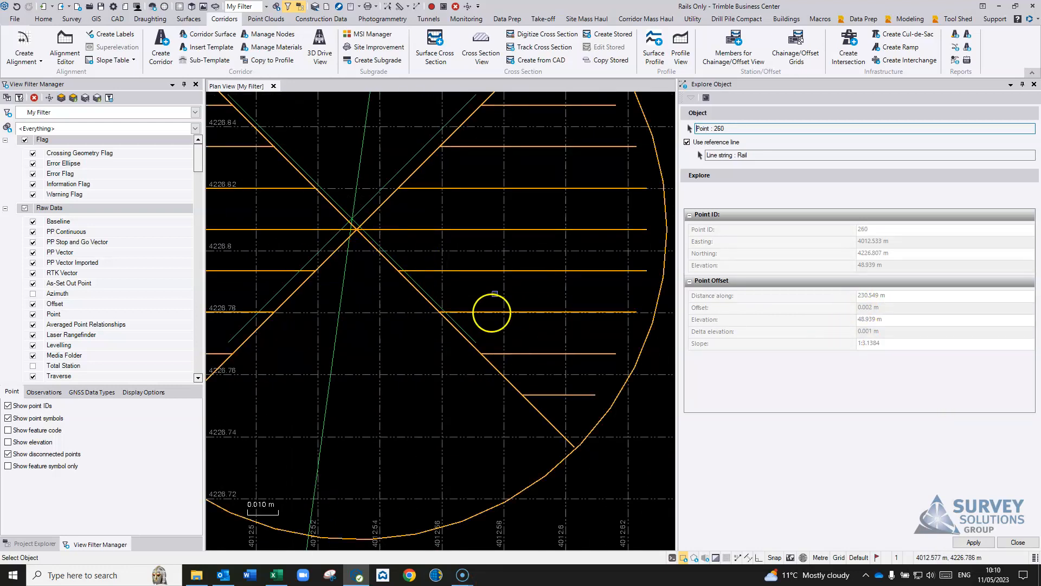
pyautogui.scroll(-6, 507, 251)
pyautogui.moveTo(548, 187); pyautogui.dragTo(512, 365, button='middle')
pyautogui.click(1019, 542)
pyautogui.click(736, 320)
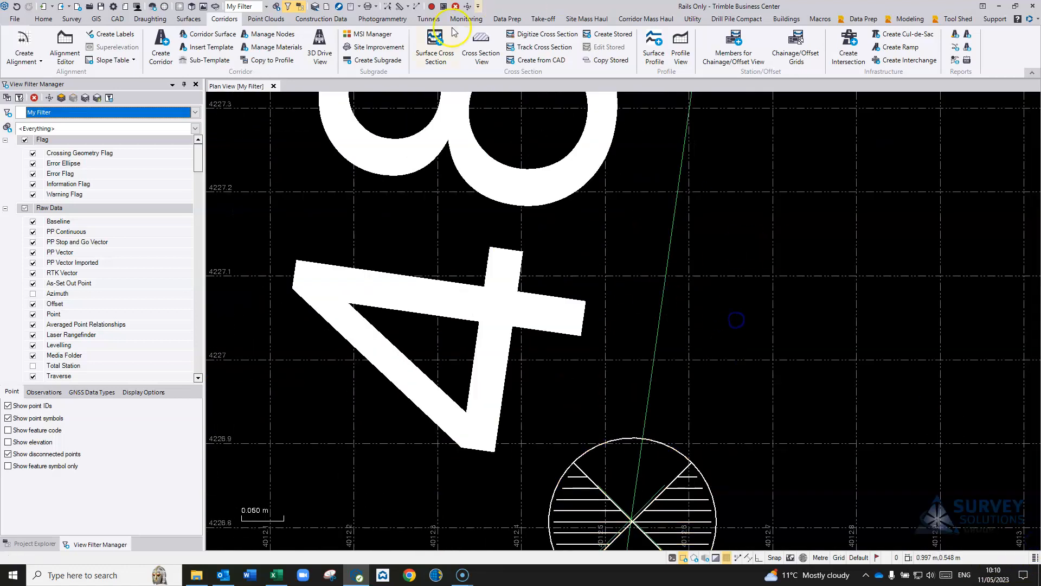
# Start Explore Object on the Rail line string through the 48.98 m point, with the adjacent green Rail line string as reference line
pyautogui.click(387, 6)
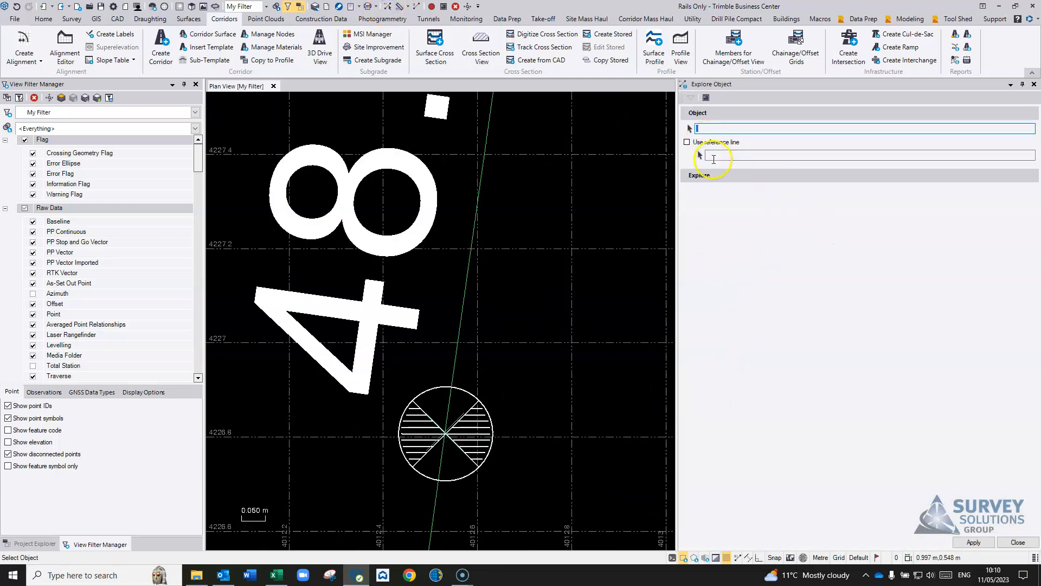
pyautogui.scroll(-4, 593, 263)
pyautogui.moveTo(593, 262); pyautogui.dragTo(544, 241, button='middle')
pyautogui.scroll(-2, 515, 242)
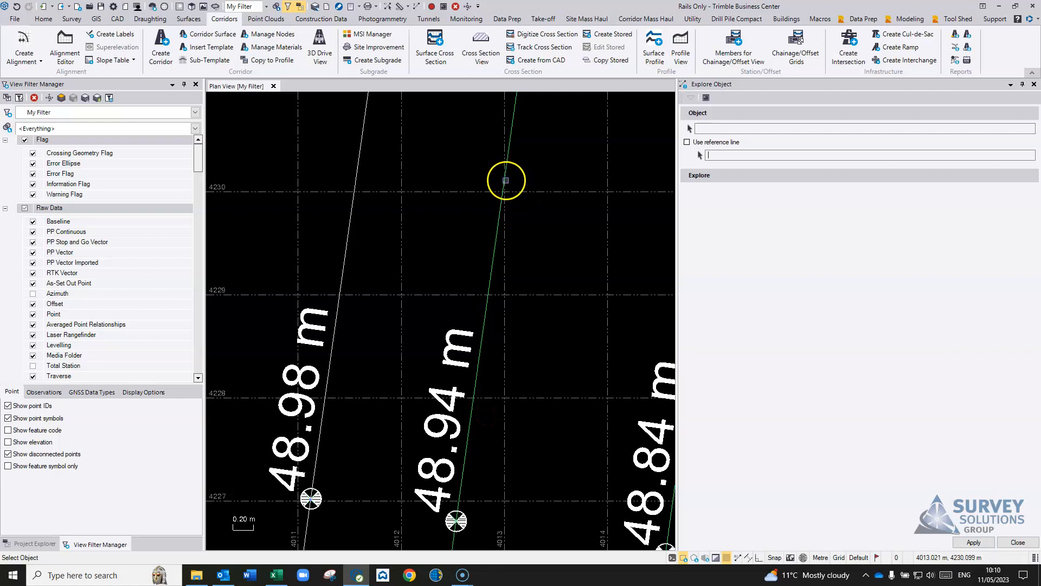
pyautogui.click(503, 178)
pyautogui.click(362, 157)
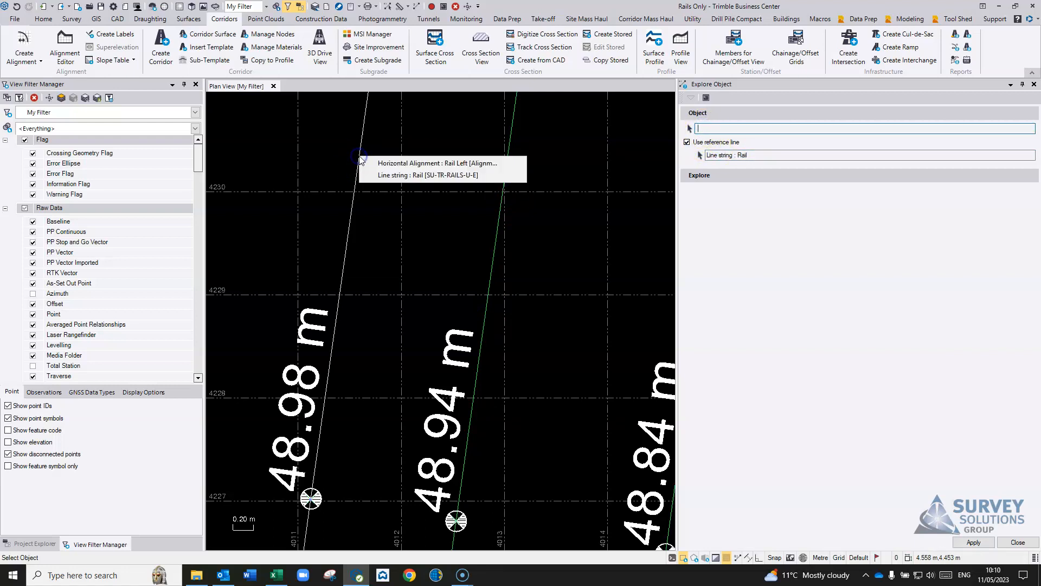
pyautogui.click(390, 175)
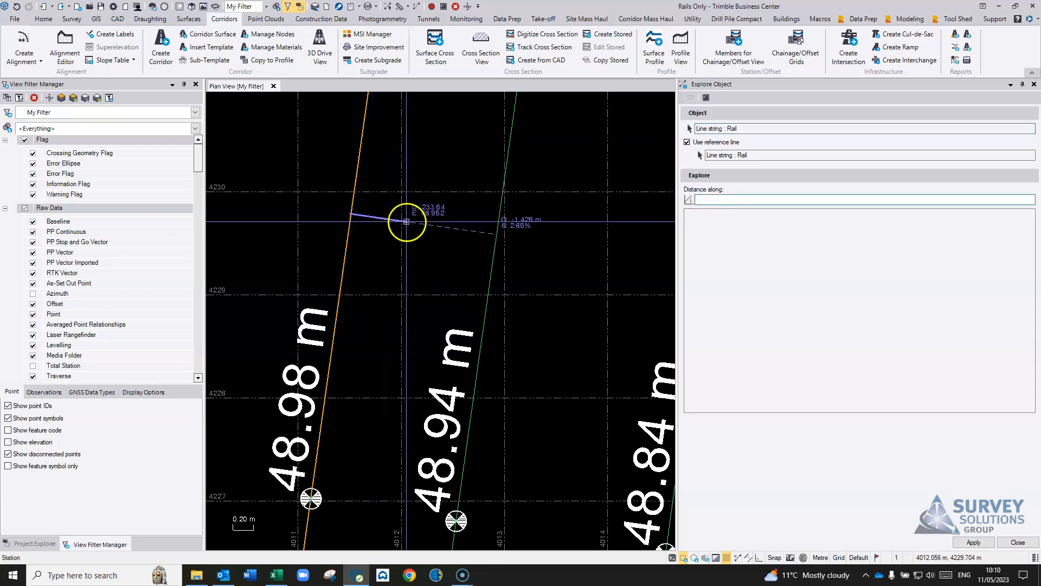
# Examine the offset and slope between the two rails while following them northward past the 48.88 m and 48.84 m points
pyautogui.moveTo(574, 185); pyautogui.dragTo(502, 358, button='middle')
pyautogui.moveTo(546, 167); pyautogui.dragTo(469, 418, button='middle')
pyautogui.moveTo(481, 163); pyautogui.dragTo(497, 300, button='middle')
pyautogui.scroll(3, 443, 301)
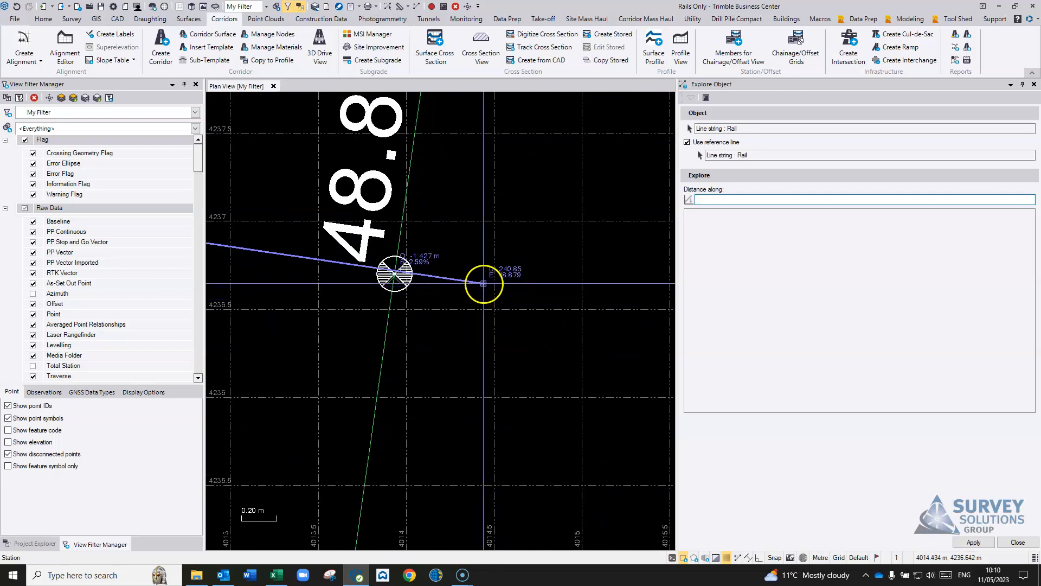
pyautogui.scroll(-2, 526, 242)
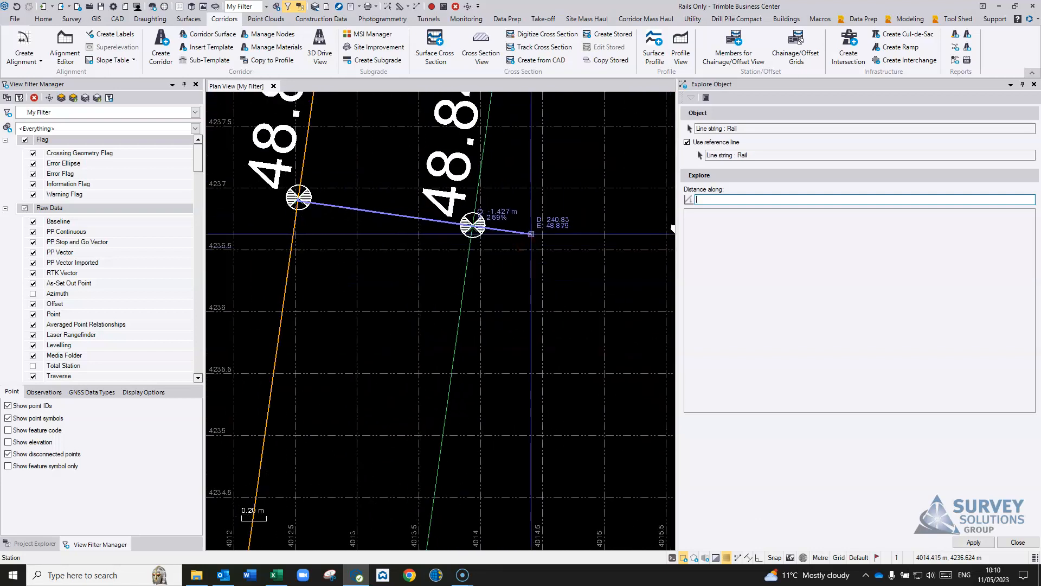
pyautogui.moveTo(580, 133); pyautogui.dragTo(518, 412, button='middle')
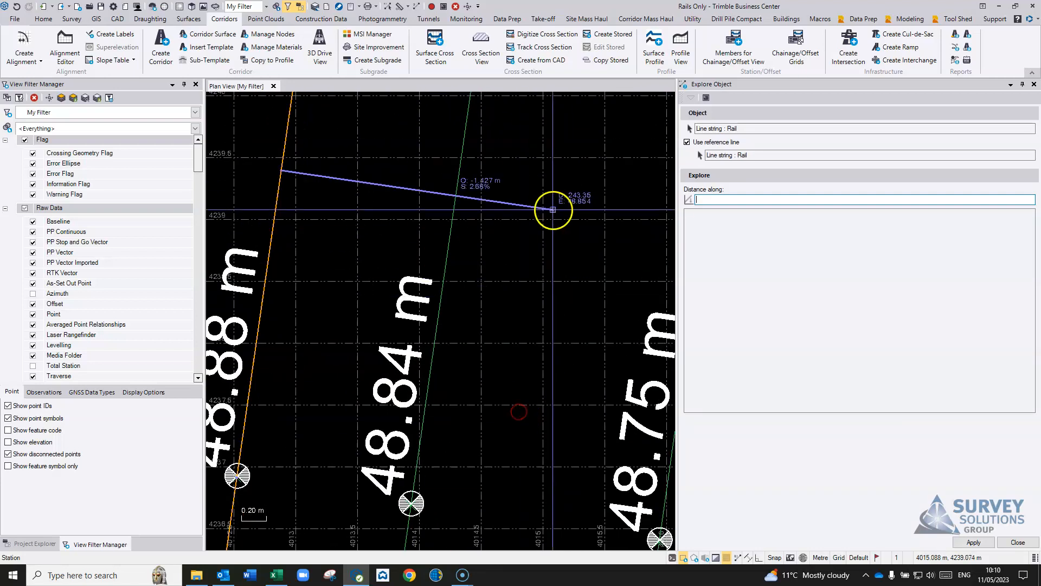
pyautogui.moveTo(559, 143); pyautogui.dragTo(492, 399, button='middle')
pyautogui.scroll(-2, 538, 191)
pyautogui.moveTo(525, 200); pyautogui.dragTo(433, 471, button='middle')
pyautogui.moveTo(494, 224); pyautogui.dragTo(454, 439, button='middle')
pyautogui.moveTo(478, 269); pyautogui.dragTo(470, 363, button='middle')
pyautogui.moveTo(491, 190); pyautogui.dragTo(439, 418, button='middle')
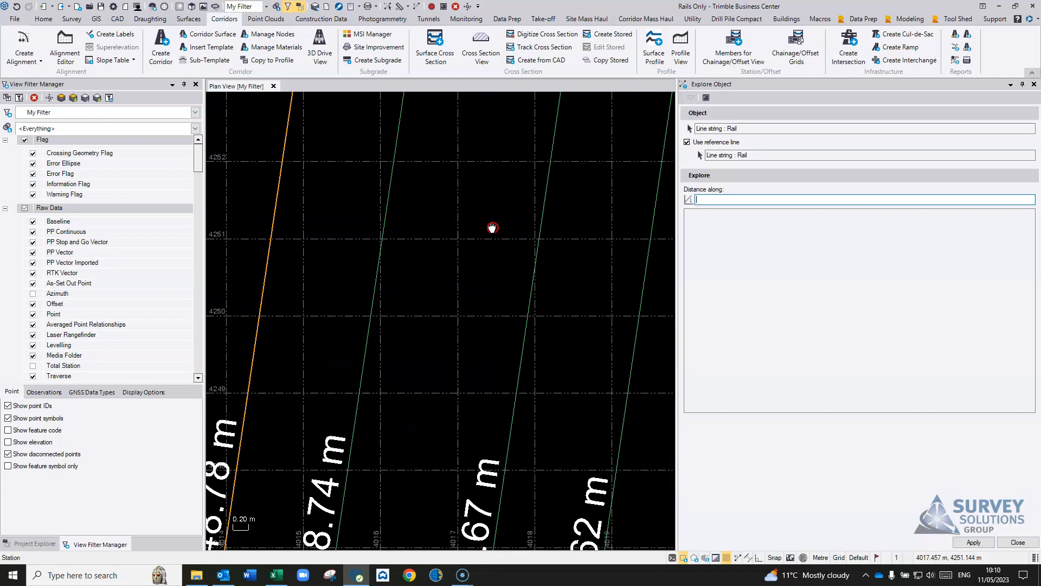
# Return to the 48.88 m and 48.84 m points, check the rail offset and slope there, and close Explore Object
pyautogui.scroll(-2, 372, 314)
pyautogui.moveTo(407, 366); pyautogui.dragTo(466, 196, button='middle')
pyautogui.scroll(-3, 397, 330)
pyautogui.moveTo(404, 346); pyautogui.dragTo(479, 226, button='middle')
pyautogui.scroll(8, 469, 283)
pyautogui.moveTo(464, 369); pyautogui.dragTo(499, 285, button='middle')
pyautogui.click(503, 285)
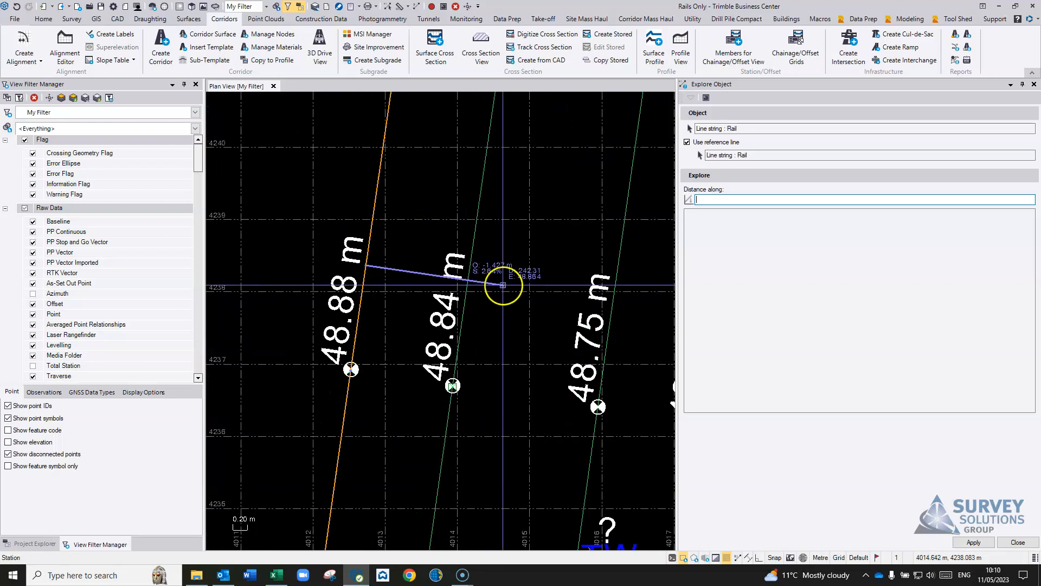
pyautogui.press('Escape')
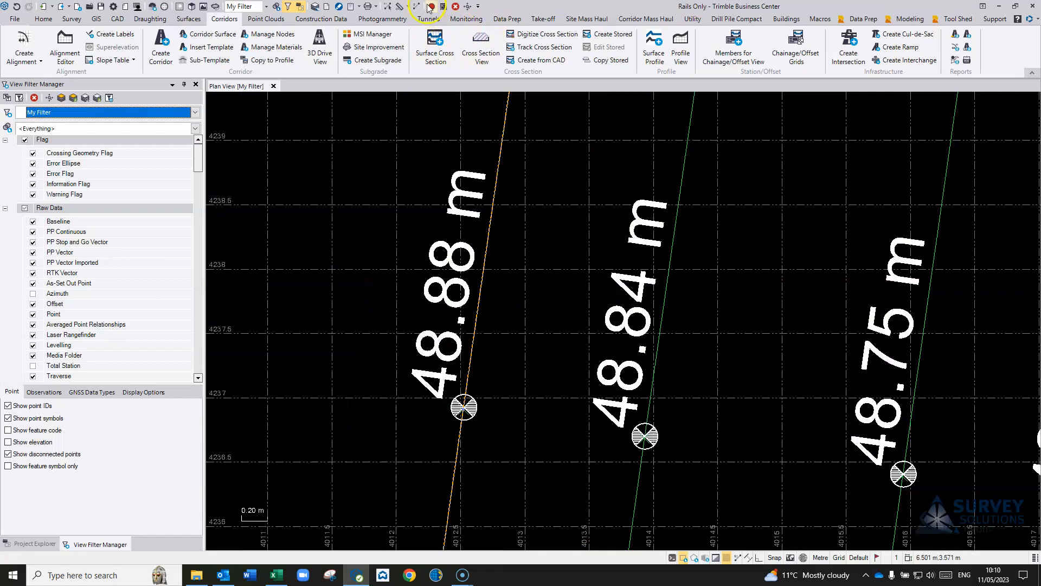
# Clear the rail selection and measure with Inverse from the 48.50 m rail point to the 48.44 m point on the adjacent rail
pyautogui.scroll(-6, 628, 295)
pyautogui.moveTo(644, 279); pyautogui.dragTo(612, 413, button='middle')
pyautogui.moveTo(621, 176); pyautogui.dragTo(555, 432, button='middle')
pyautogui.moveTo(607, 232); pyautogui.dragTo(595, 404, button='middle')
pyautogui.moveTo(669, 181); pyautogui.dragTo(590, 393, button='middle')
pyautogui.scroll(6, 530, 357)
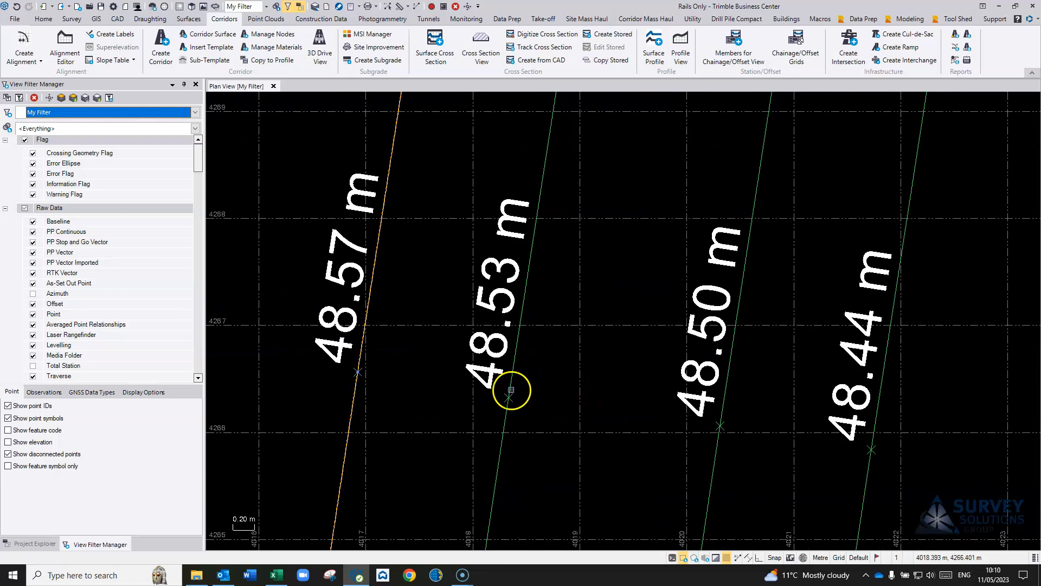
pyautogui.click(405, 8)
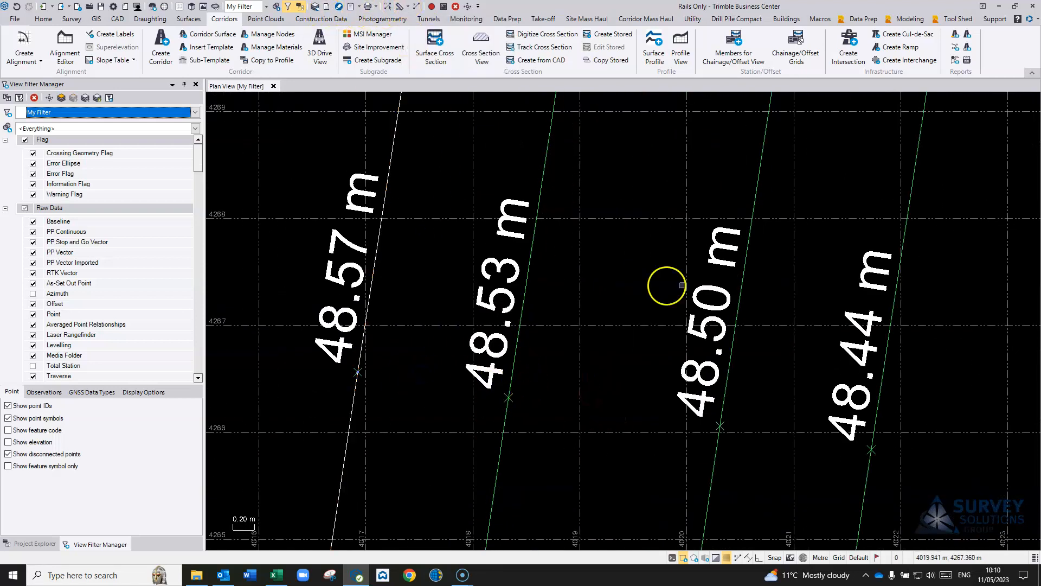
pyautogui.moveTo(747, 371); pyautogui.dragTo(532, 239, button='middle')
pyautogui.scroll(7, 532, 239)
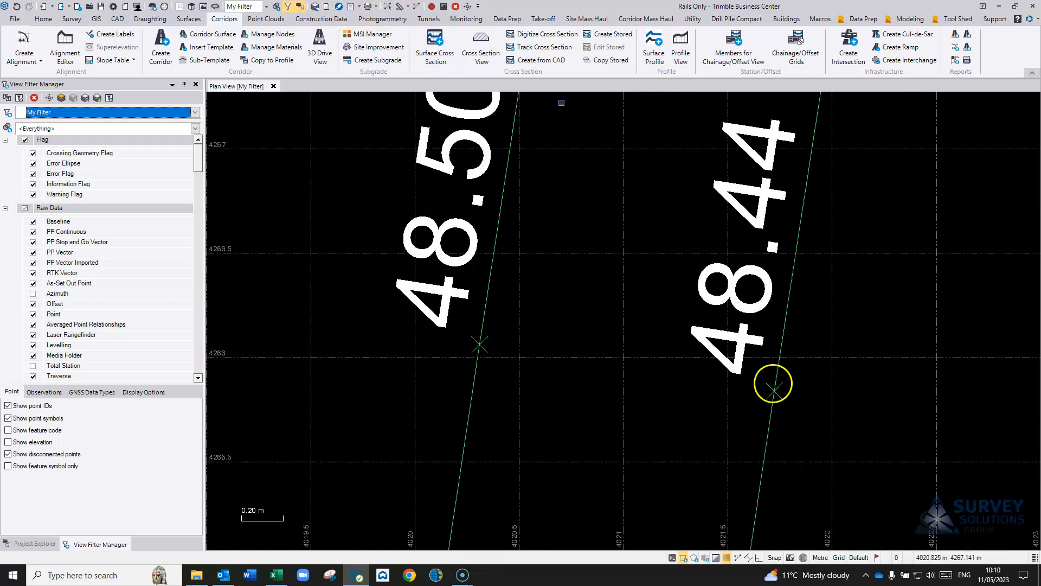
pyautogui.click(417, 7)
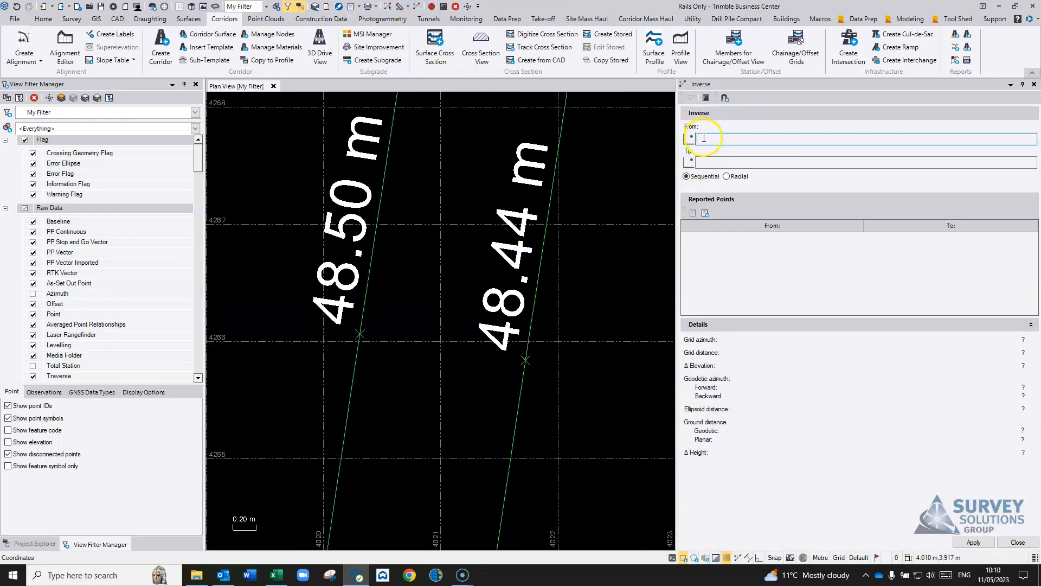
pyautogui.click(360, 334)
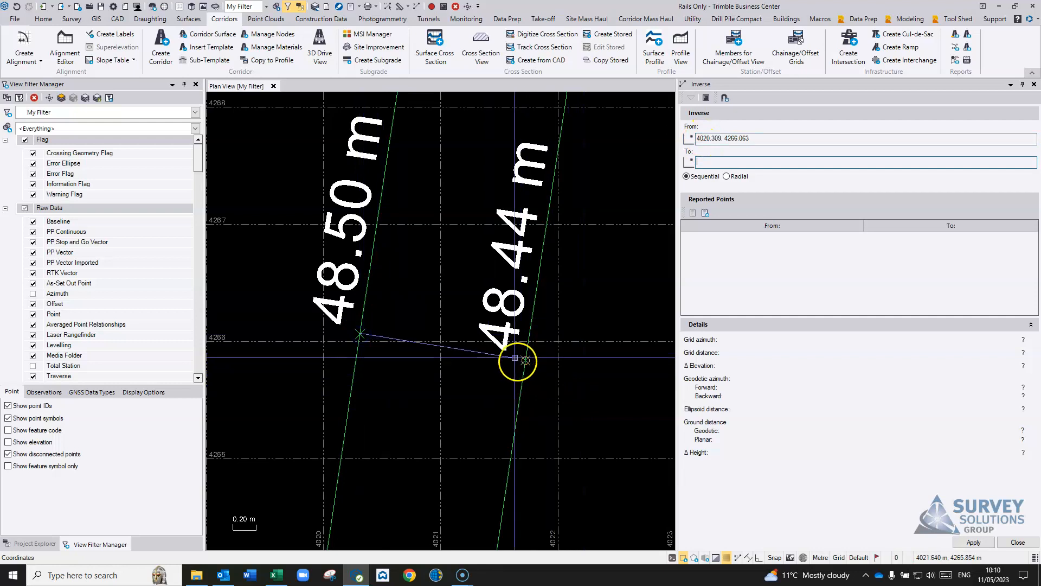
pyautogui.click(524, 360)
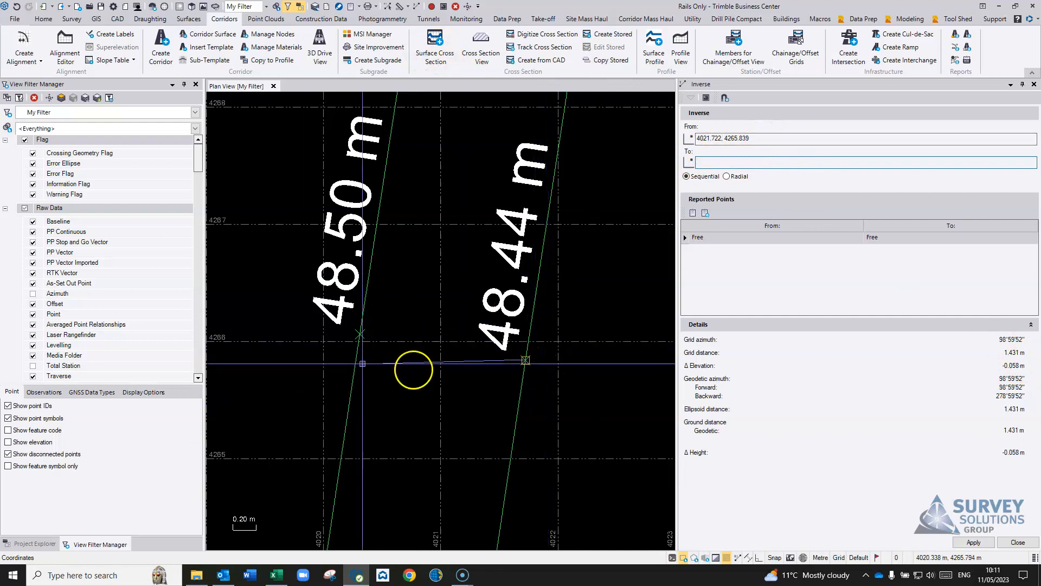
# Continue the Inverse back to point 275, and measure from it perpendicular to the adjacent rail line through the 48.44 m point
pyautogui.click(360, 334)
pyautogui.scroll(-2, 549, 408)
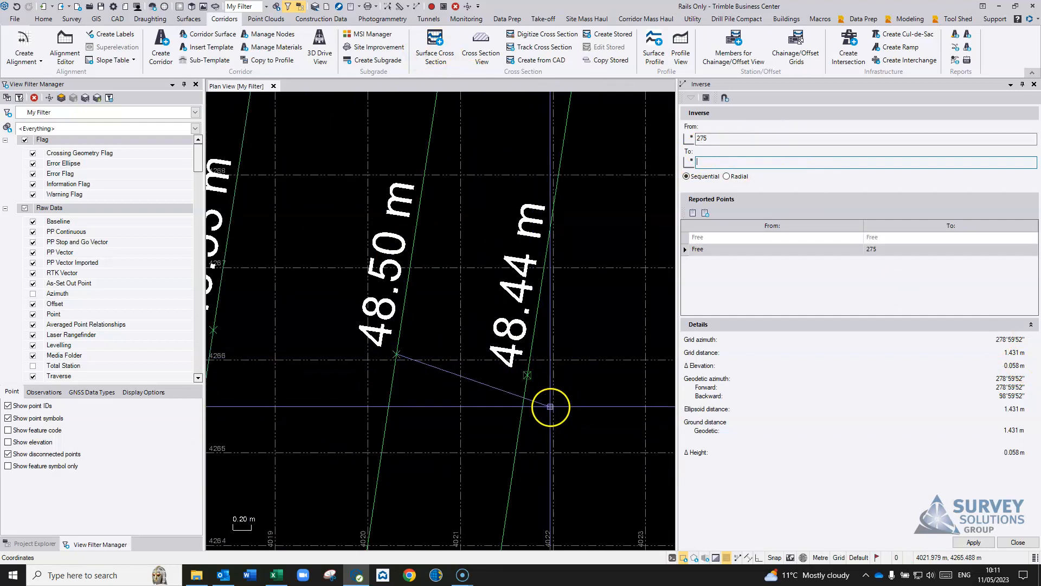
pyautogui.rightClick(551, 408)
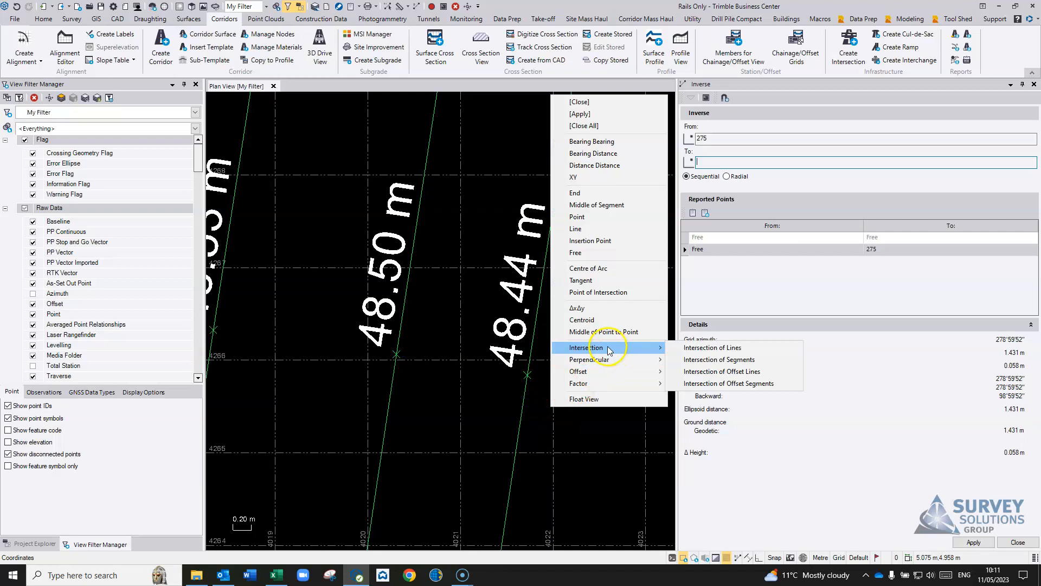
pyautogui.moveTo(666, 359)
pyautogui.click(710, 360)
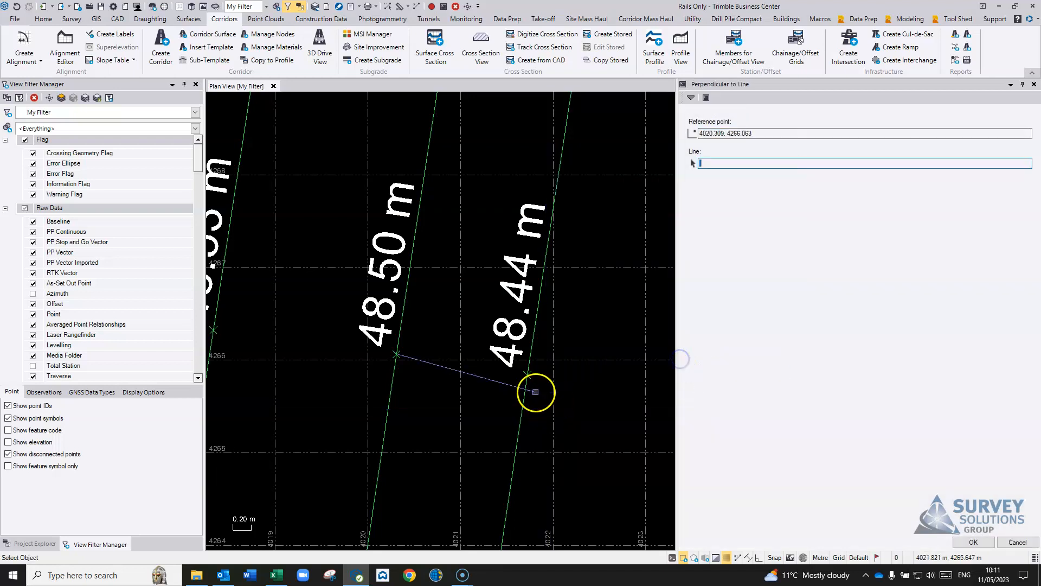
pyautogui.click(526, 389)
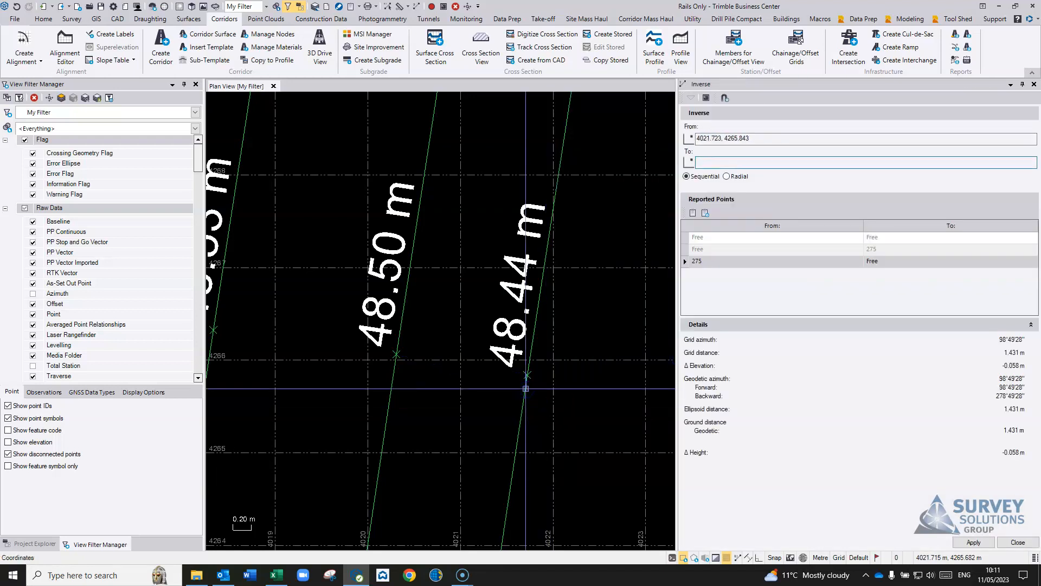